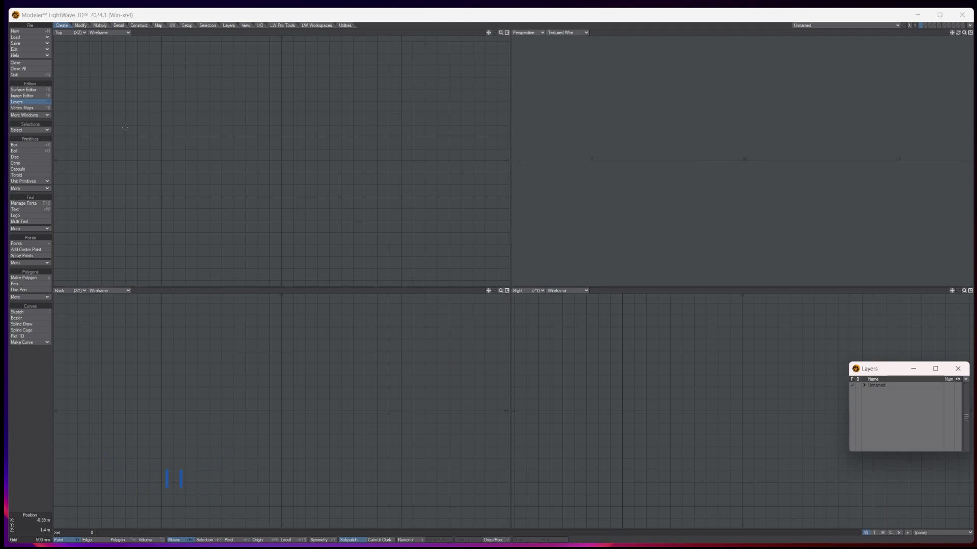
# Create a globe-type ball centred at the origin with 26 sides, 12 segments and a 500 mm radius
pyautogui.click(24, 151)
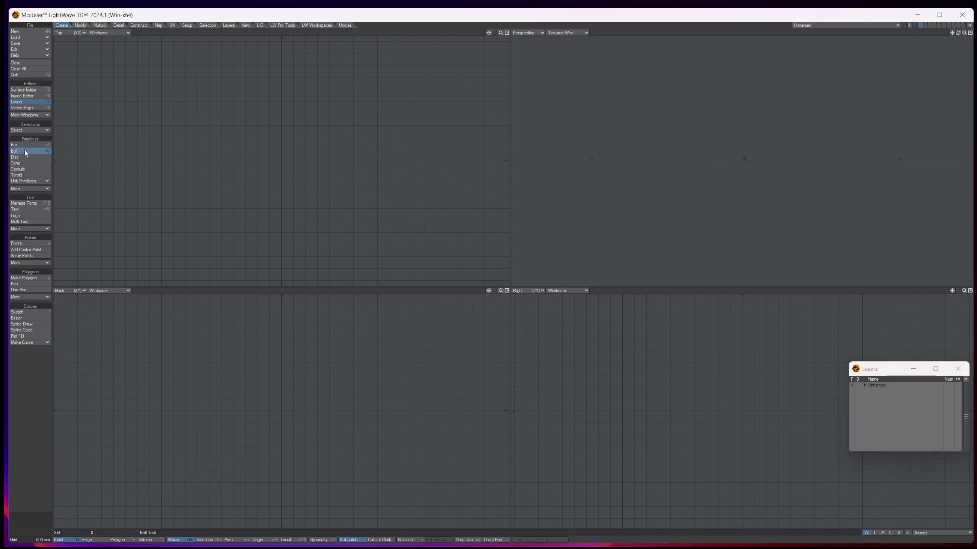
pyautogui.press('n')
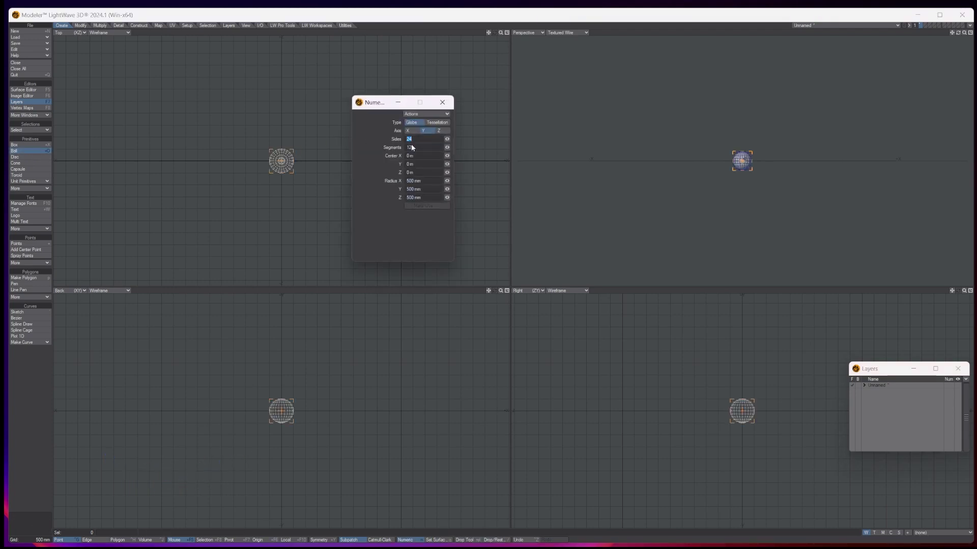
pyautogui.write('26')
pyautogui.press('Tab')
pyautogui.press('Tab')
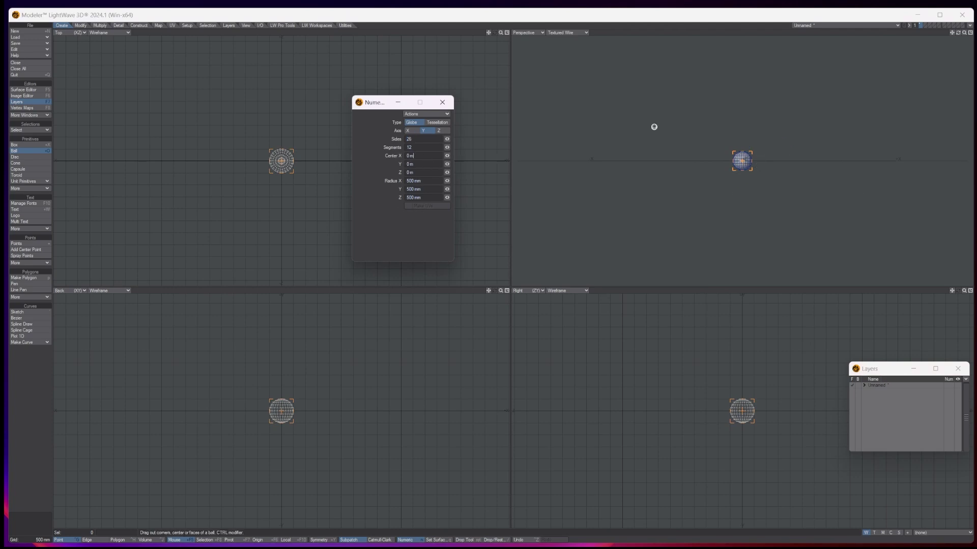
pyautogui.click(442, 102)
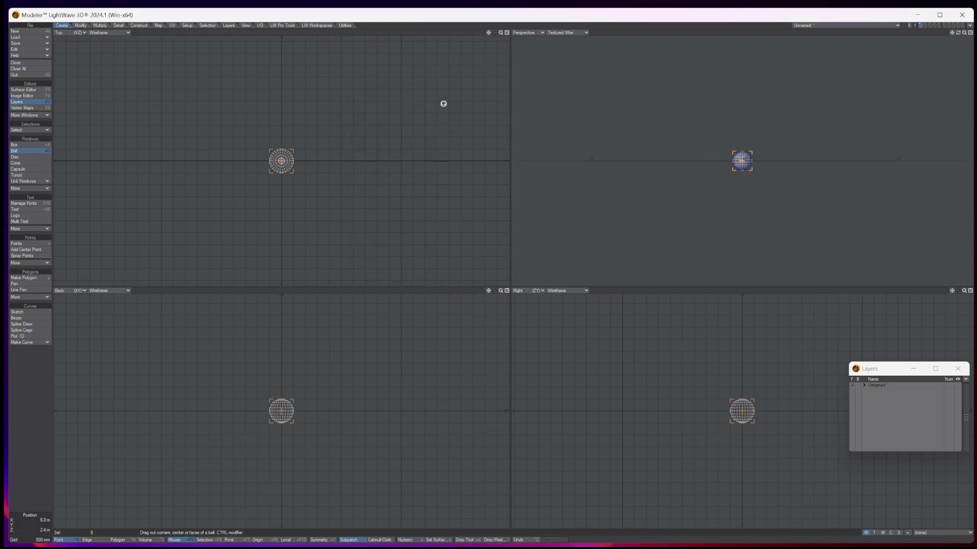
pyautogui.press('space')
pyautogui.press('a')
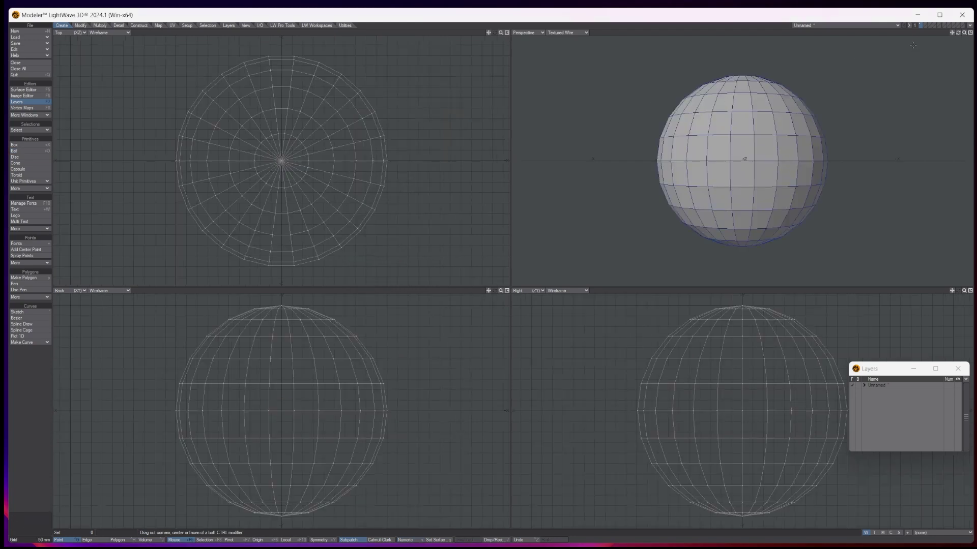
# Select the ball's top and bottom pole points and chamfer them into small round caps
pyautogui.moveTo(958, 32); pyautogui.dragTo(957, 66)
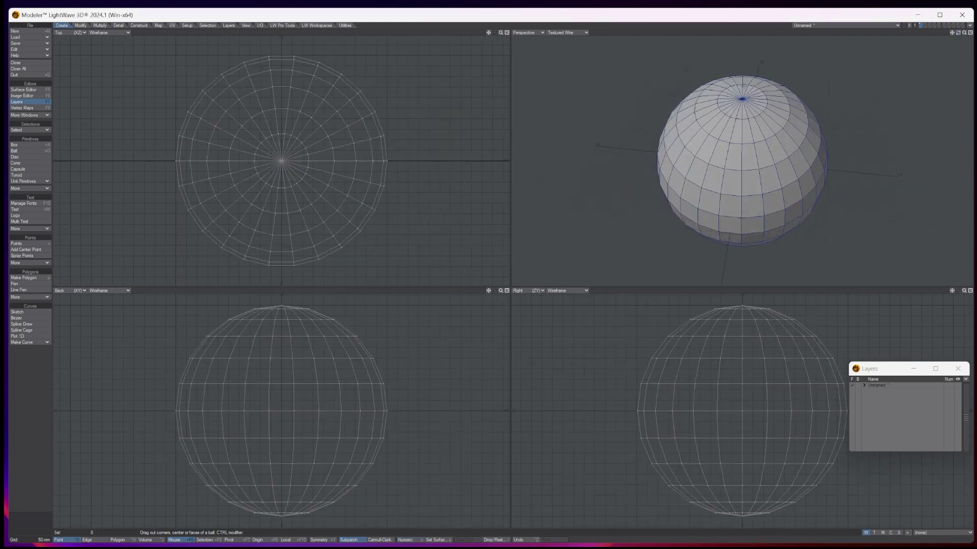
pyautogui.click(281, 306)
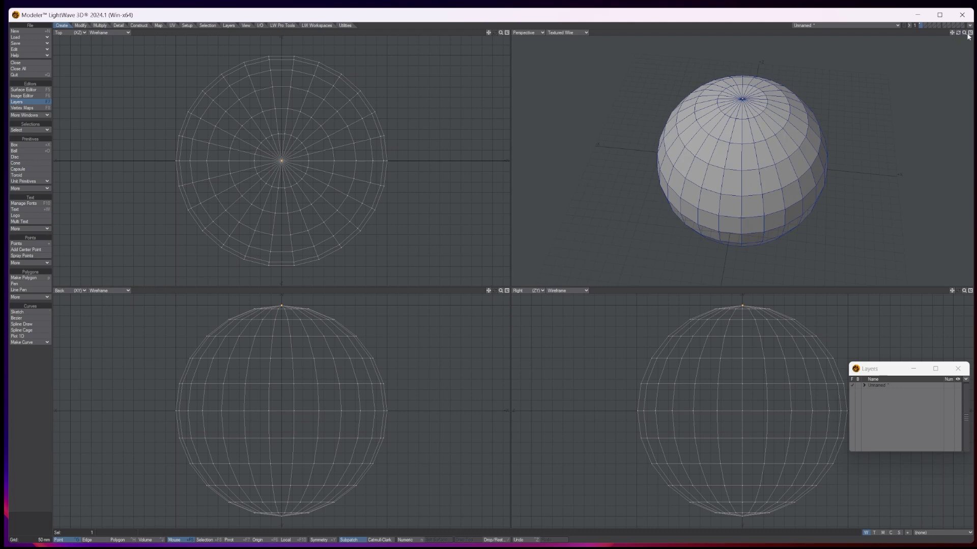
pyautogui.moveTo(958, 32); pyautogui.dragTo(958, 102)
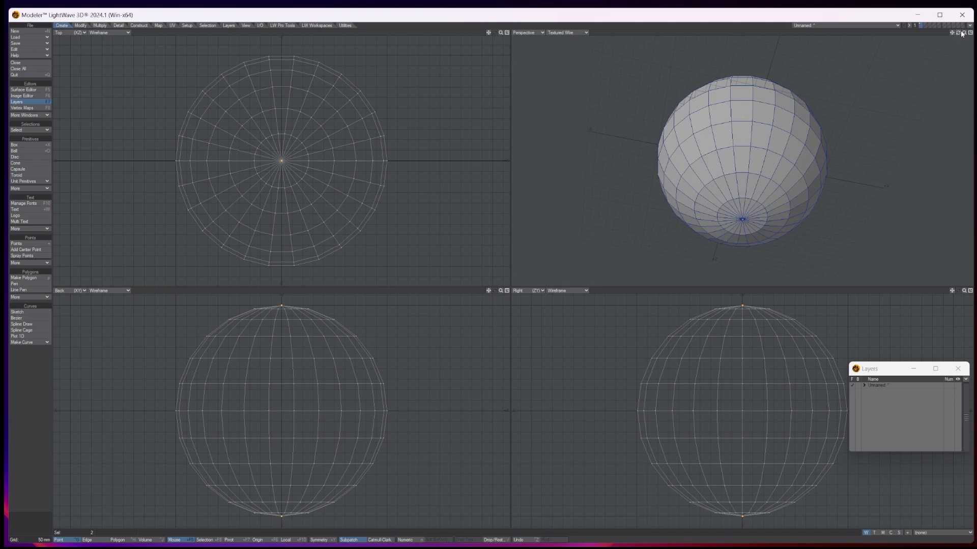
pyautogui.moveTo(959, 33); pyautogui.dragTo(959, 36)
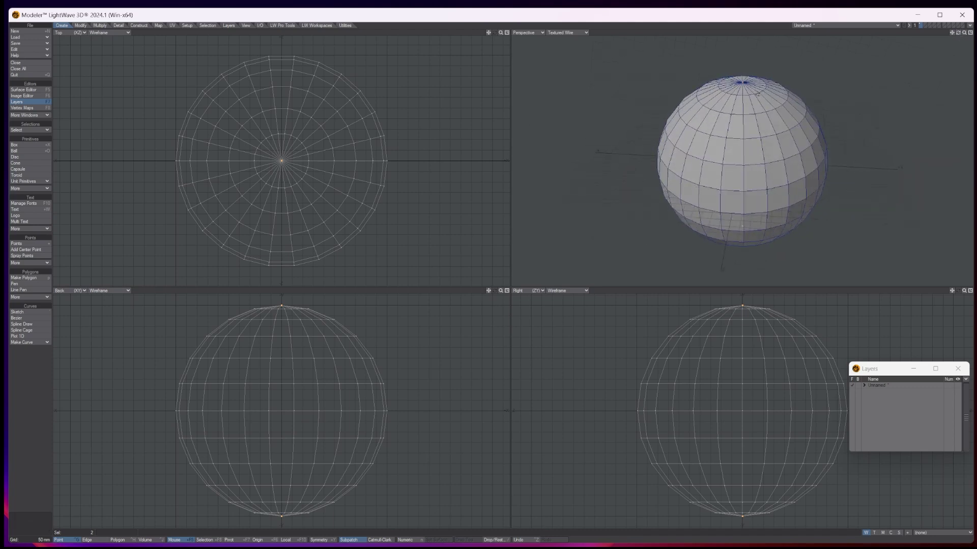
pyautogui.click(100, 26)
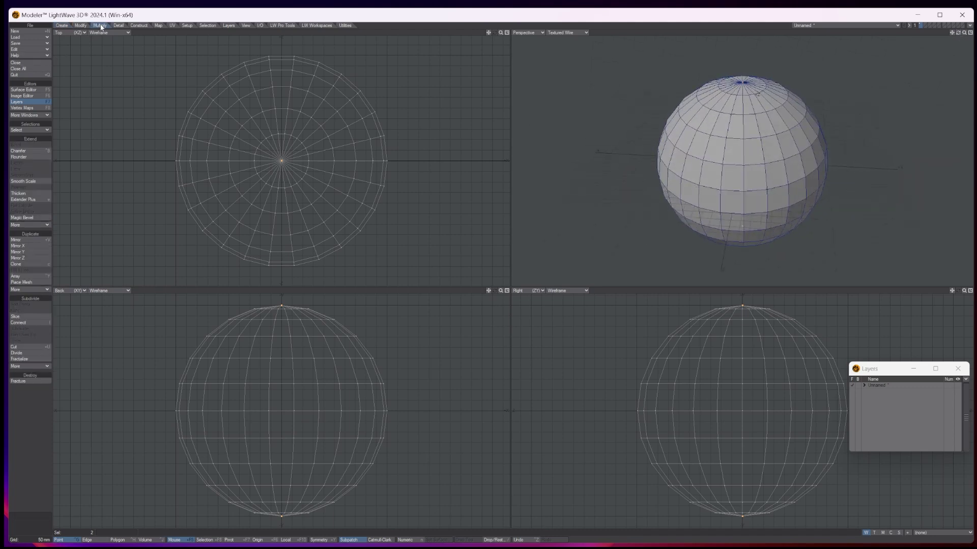
pyautogui.click(33, 151)
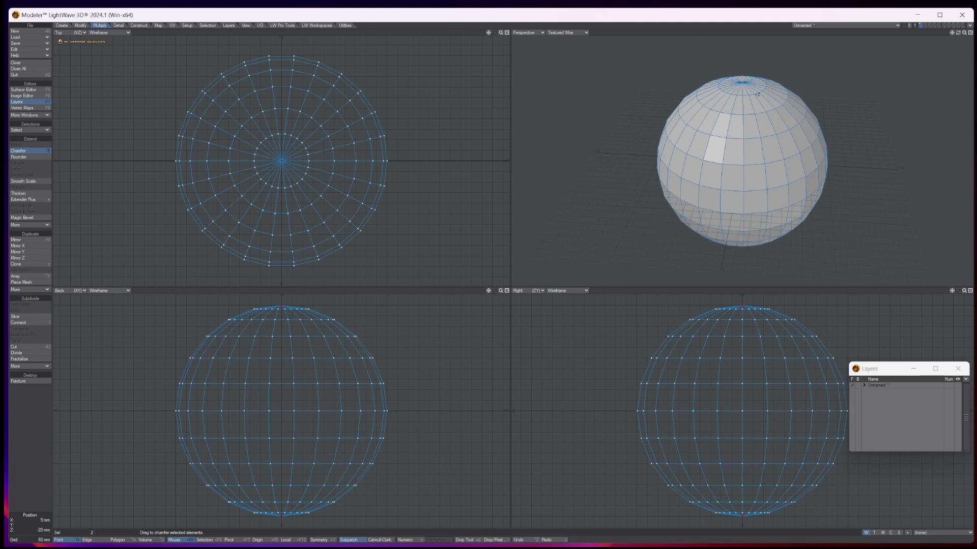
pyautogui.moveTo(281, 161); pyautogui.dragTo(295, 161)
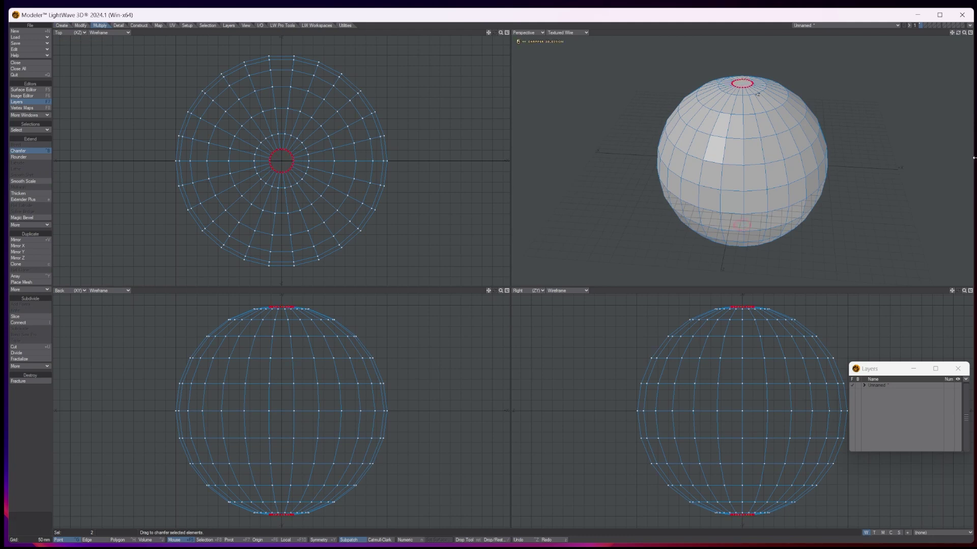
pyautogui.press('space')
# Select the top and bottom cap polygons and Smooth Shift them inward to form shallow recesses
pyautogui.hotkey('ctrl', 'h')
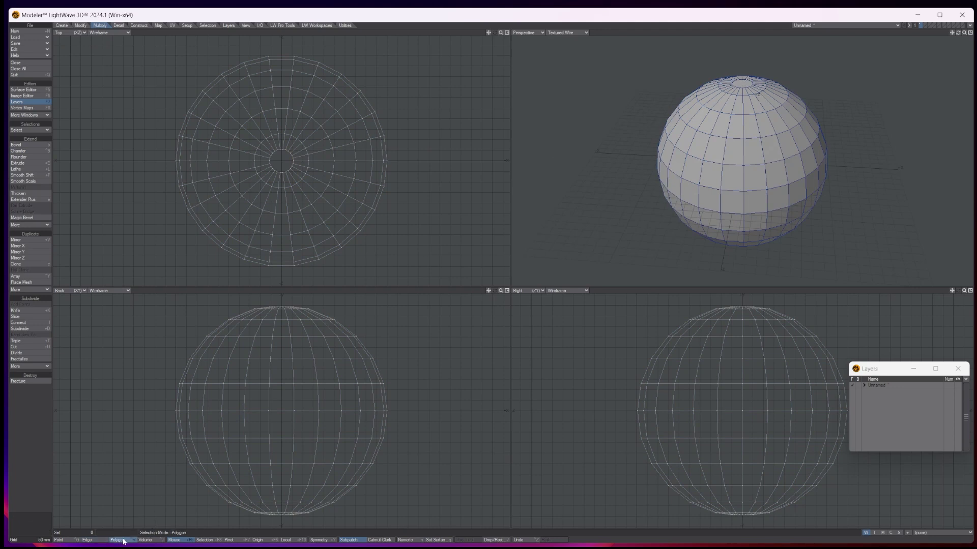
pyautogui.click(740, 82)
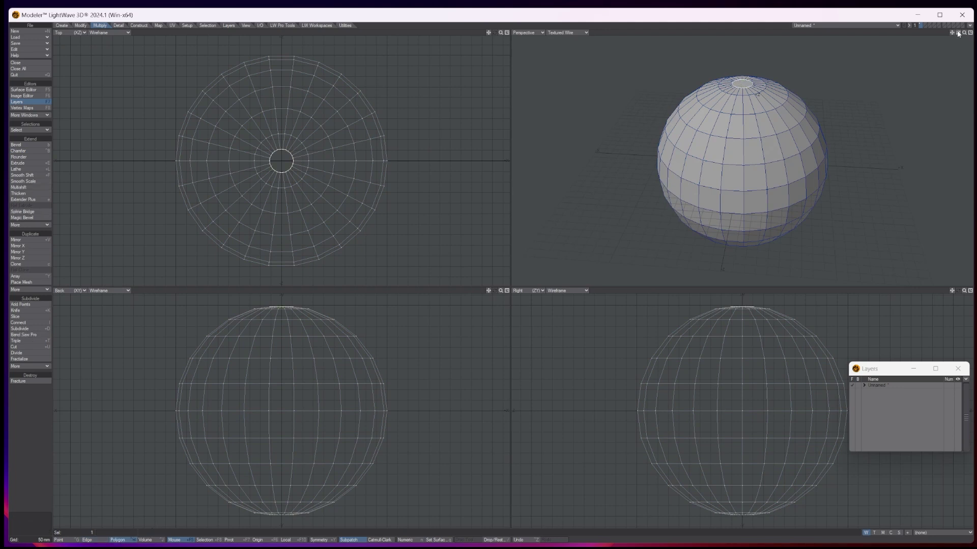
pyautogui.moveTo(958, 33); pyautogui.dragTo(763, 218)
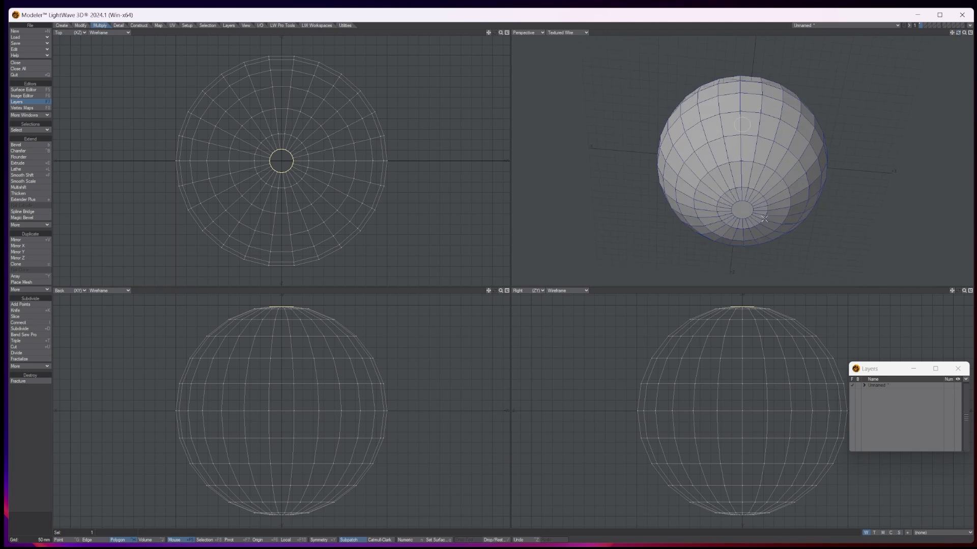
pyautogui.keyDown('shift'); pyautogui.click(746, 209); pyautogui.keyUp('shift')
pyautogui.moveTo(958, 33); pyautogui.dragTo(954, 122)
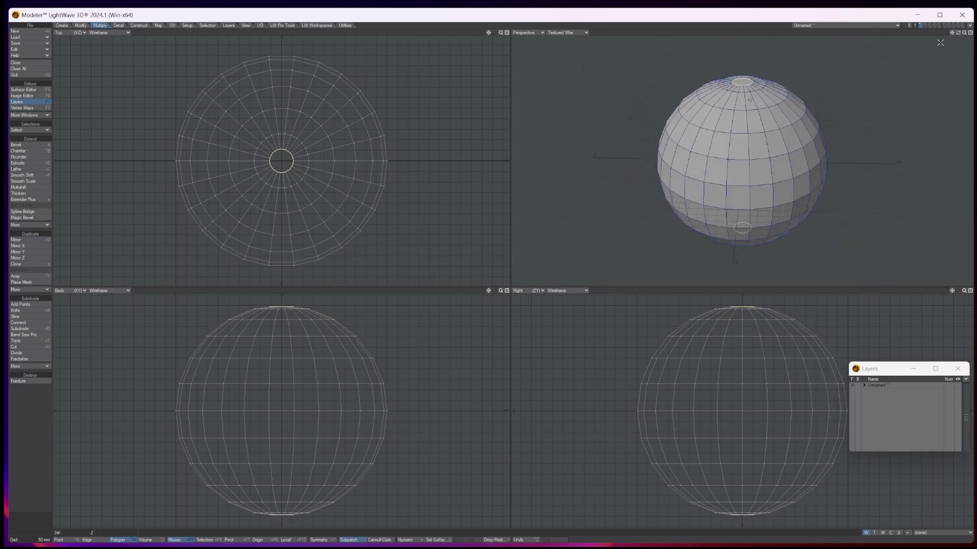
pyautogui.click(23, 175)
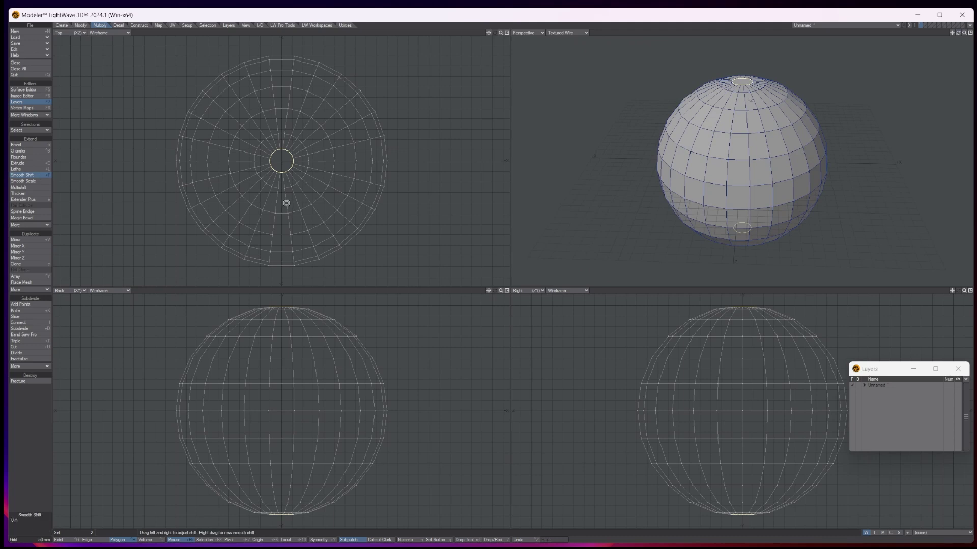
pyautogui.moveTo(282, 203); pyautogui.dragTo(273, 204)
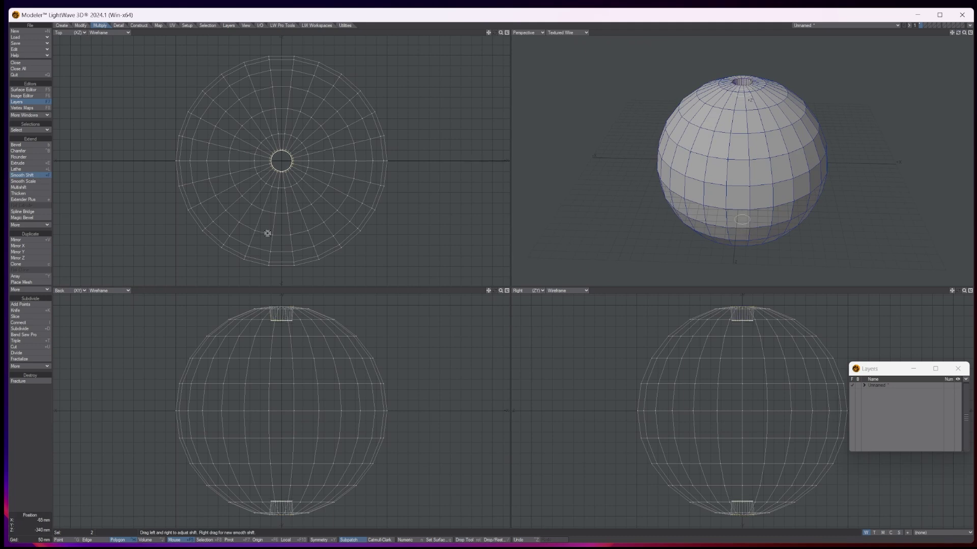
# Apply Make Pole to the floor polygons of both recesses, and clear the selection
pyautogui.click(36, 367)
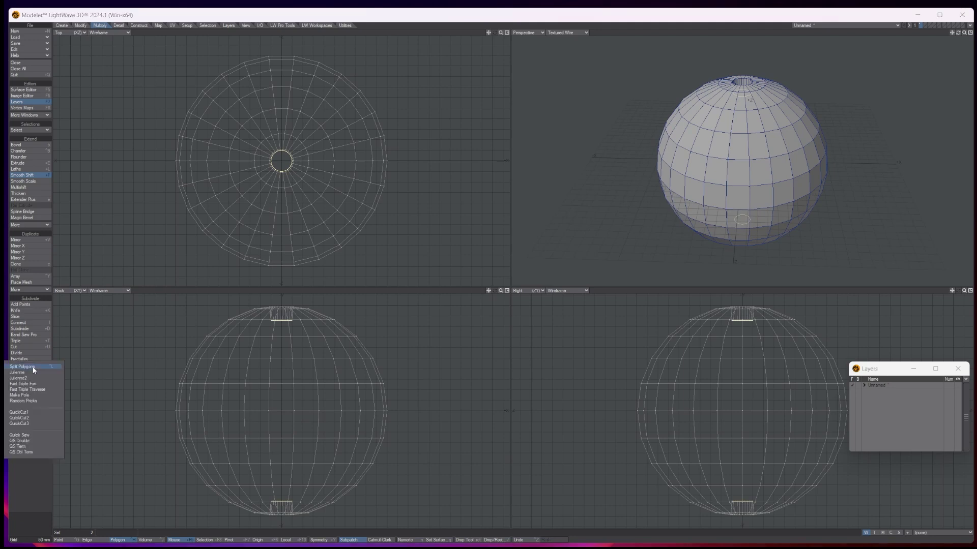
pyautogui.click(20, 395)
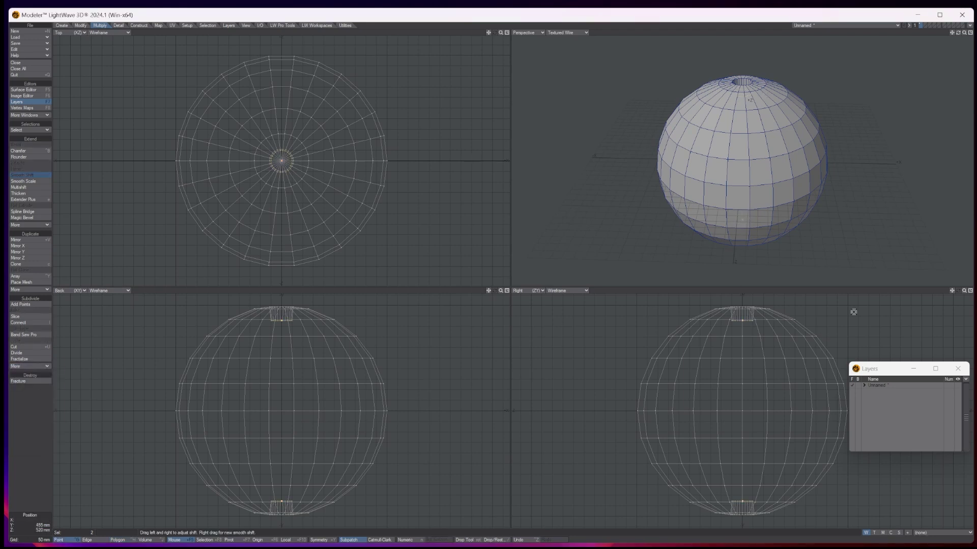
pyautogui.press('space')
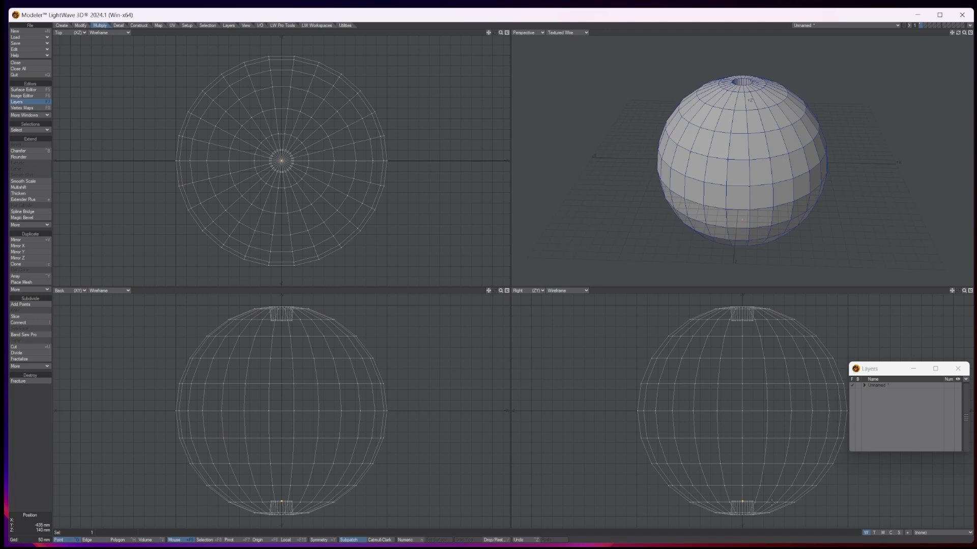
pyautogui.press('/')
# Select every other radial edge in the first two rings around the top recess
pyautogui.moveTo(957, 33); pyautogui.dragTo(967, 61)
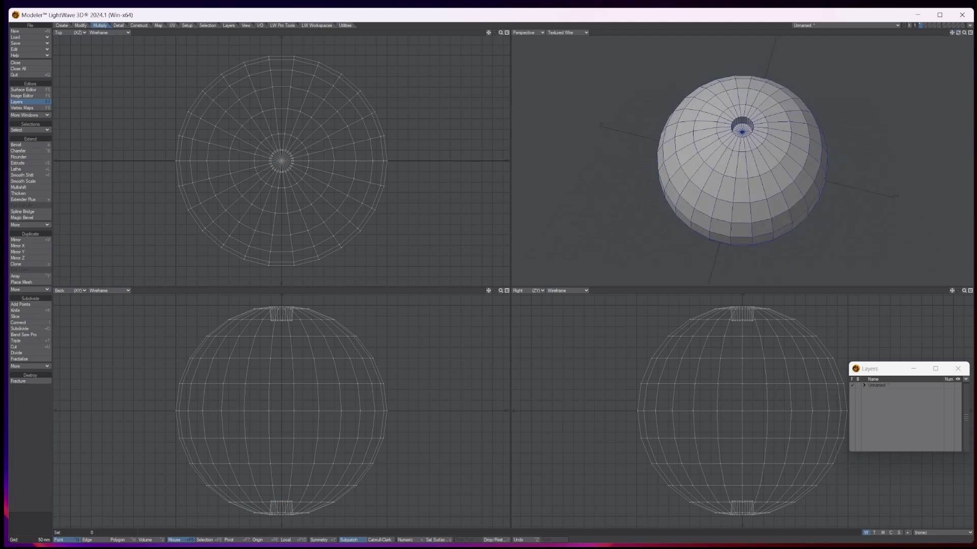
pyautogui.moveTo(964, 32); pyautogui.dragTo(964, 82)
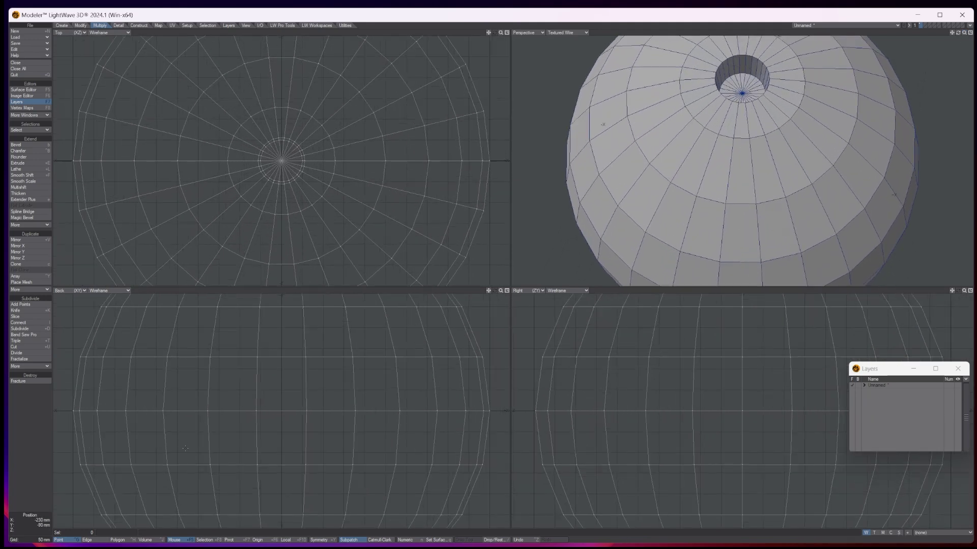
pyautogui.click(86, 540)
pyautogui.click(747, 122)
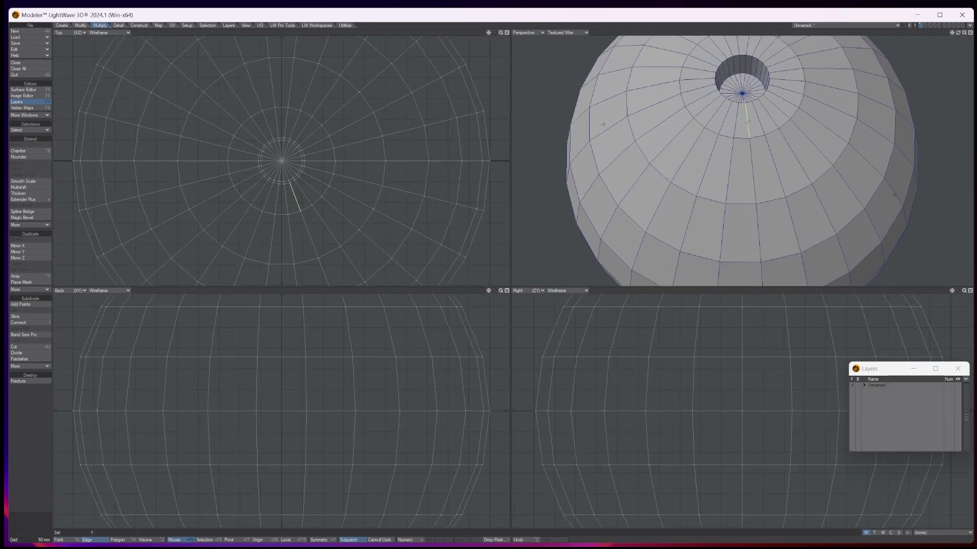
pyautogui.click(754, 154)
pyautogui.click(773, 117)
pyautogui.click(795, 157)
pyautogui.click(783, 99)
pyautogui.click(816, 122)
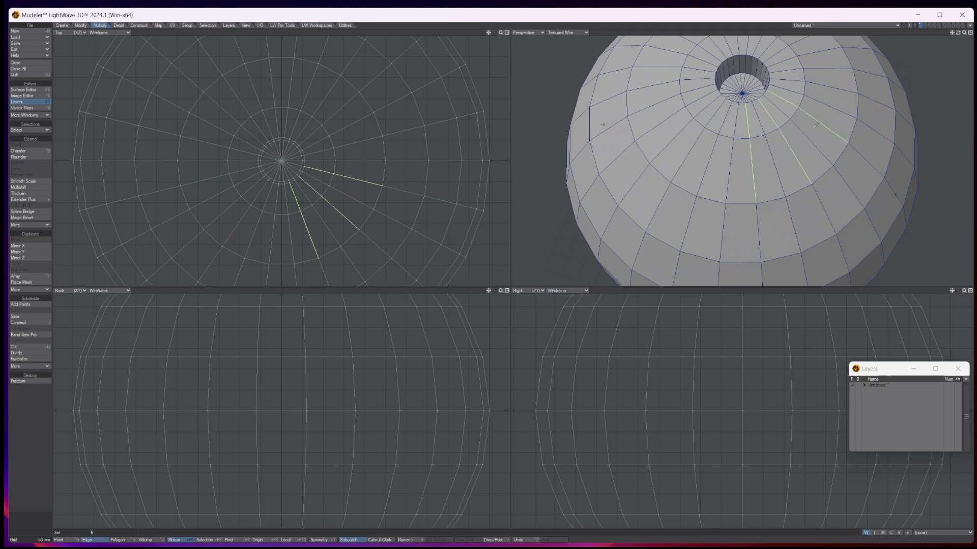
pyautogui.click(789, 81)
pyautogui.click(819, 88)
pyautogui.moveTo(951, 33); pyautogui.dragTo(945, 86)
pyautogui.moveTo(774, 122)
pyautogui.keyDown('shift'); pyautogui.mouseDown()
pyautogui.moveTo(783, 118)
pyautogui.moveTo(717, 97)
pyautogui.moveTo(626, 133)
pyautogui.moveTo(664, 204)
pyautogui.moveTo(698, 222)
pyautogui.moveTo(702, 239)
pyautogui.mouseUp(); pyautogui.keyUp('shift')
# Extend the selected radial edges into full loops and deselect the edges inside the top and bottom recesses
pyautogui.click(33, 130)
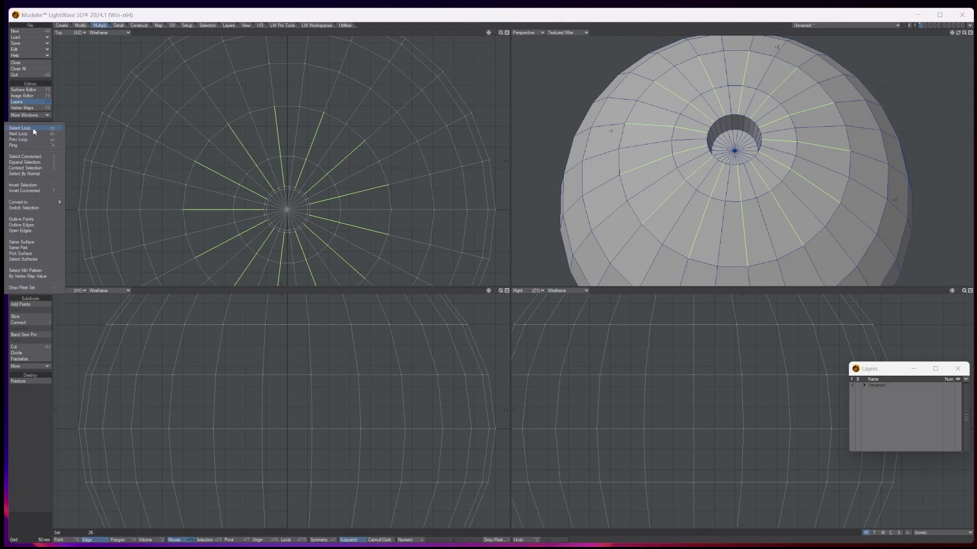
pyautogui.click(32, 128)
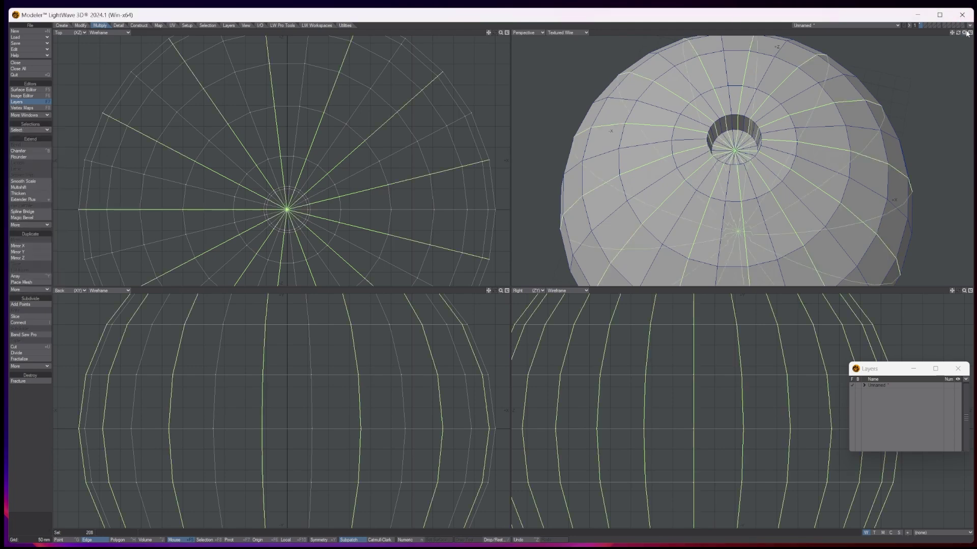
pyautogui.press('a')
pyautogui.press('.')
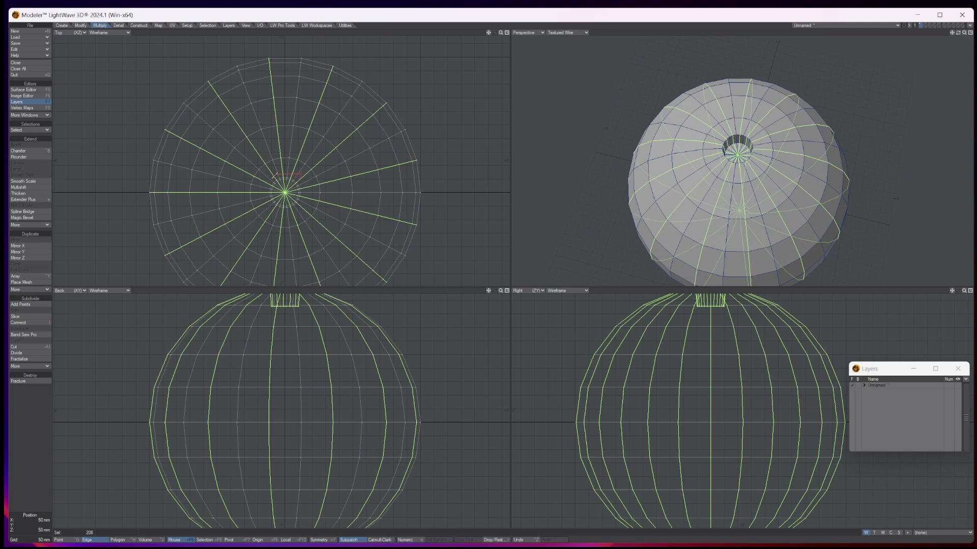
pyautogui.moveTo(275, 206)
pyautogui.mouseDown(button='right')
pyautogui.moveTo(293, 208)
pyautogui.moveTo(300, 190)
pyautogui.mouseUp(button='right')
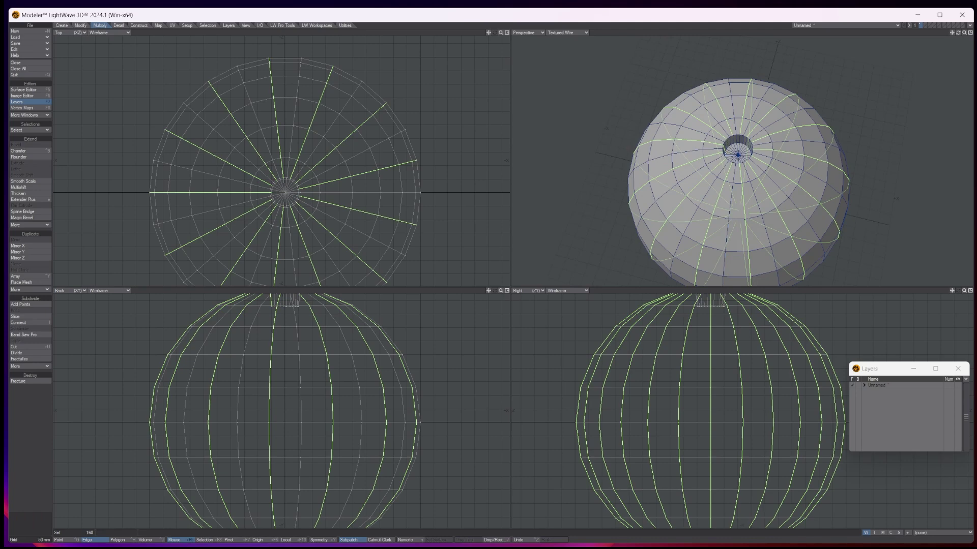
pyautogui.moveTo(958, 32); pyautogui.dragTo(955, 8)
pyautogui.keyDown('alt'); pyautogui.moveTo(749, 187); pyautogui.dragTo(748, 190); pyautogui.keyUp('alt')
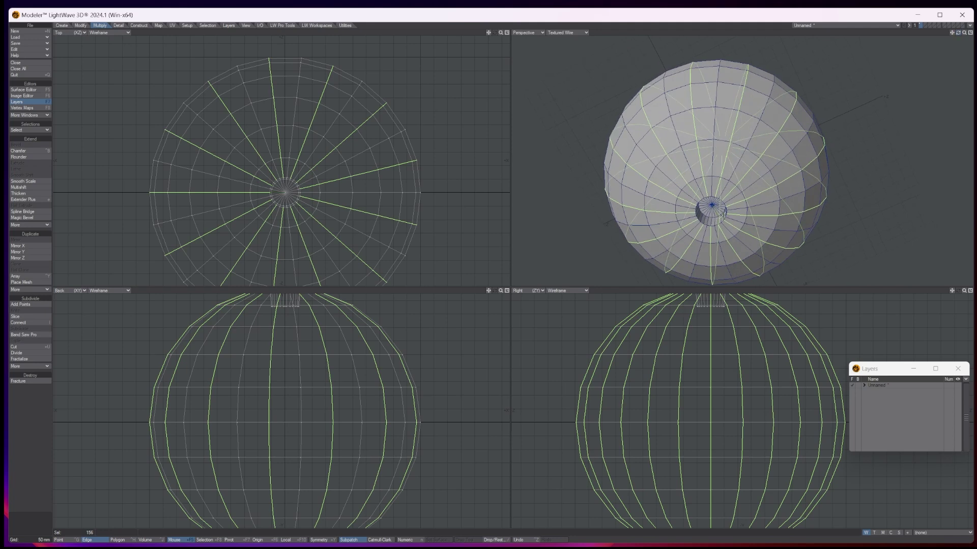
pyautogui.moveTo(957, 33); pyautogui.dragTo(958, 96)
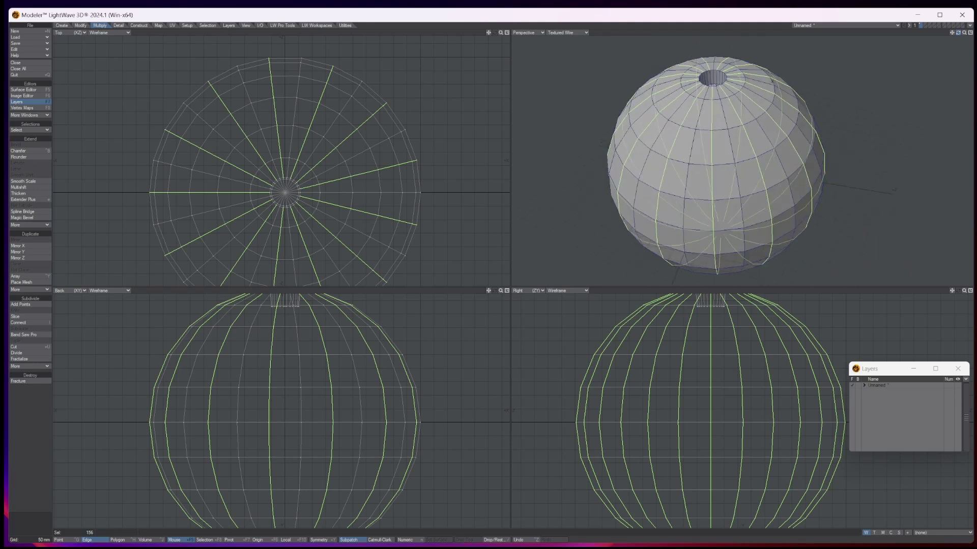
# Scale the selected lengthwise edge loops inward with the Size tool around the Local action center to form grooves
pyautogui.click(80, 25)
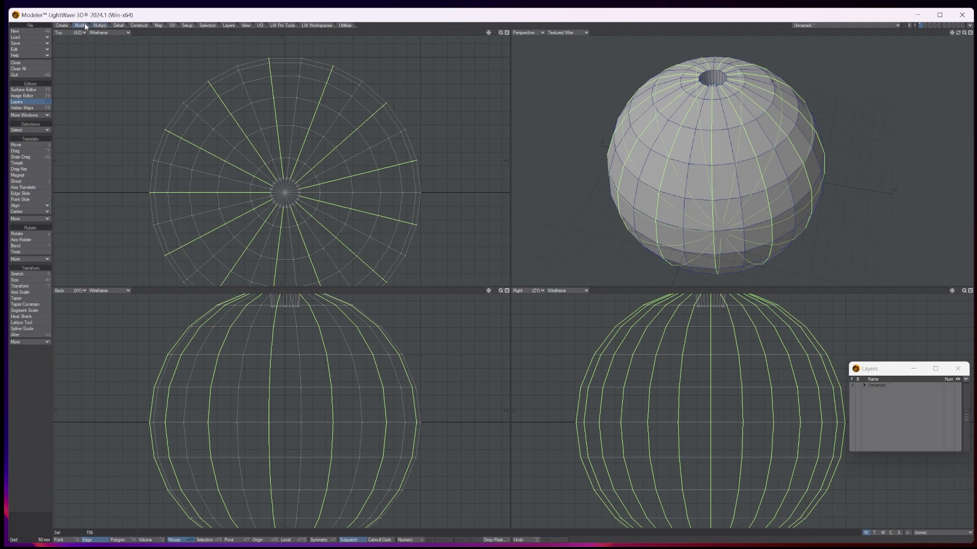
pyautogui.click(32, 279)
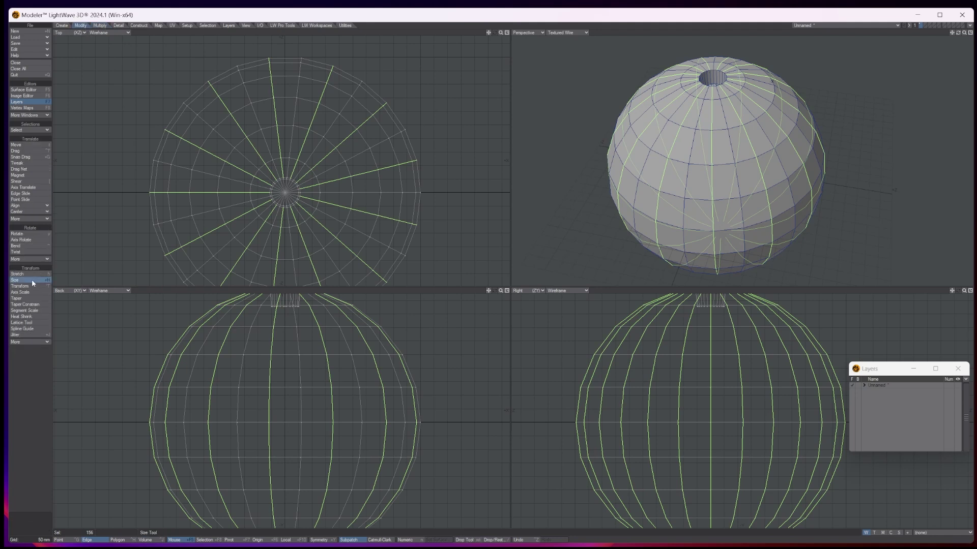
pyautogui.click(286, 540)
pyautogui.press('a')
pyautogui.moveTo(283, 182); pyautogui.dragTo(259, 183)
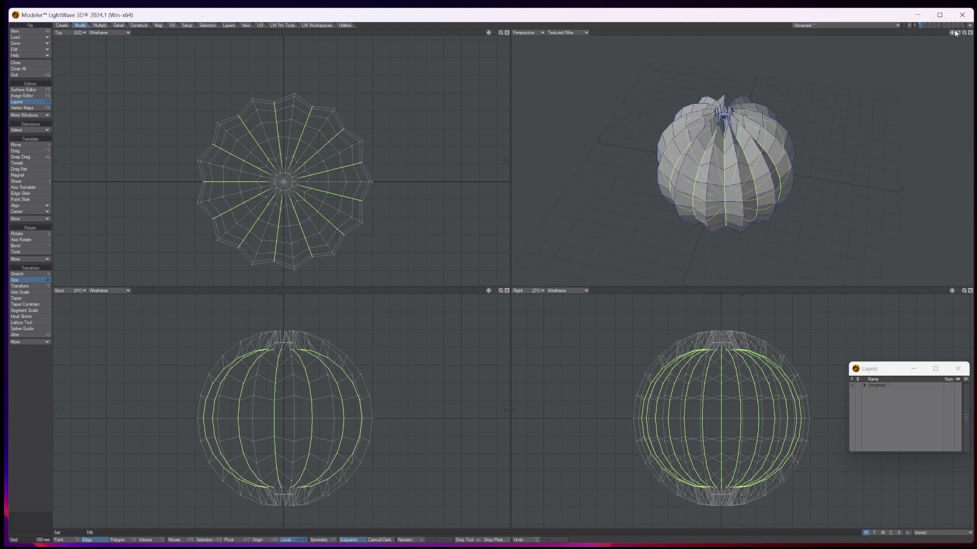
pyautogui.moveTo(958, 32); pyautogui.dragTo(936, 11)
pyautogui.moveTo(284, 196); pyautogui.dragTo(274, 196)
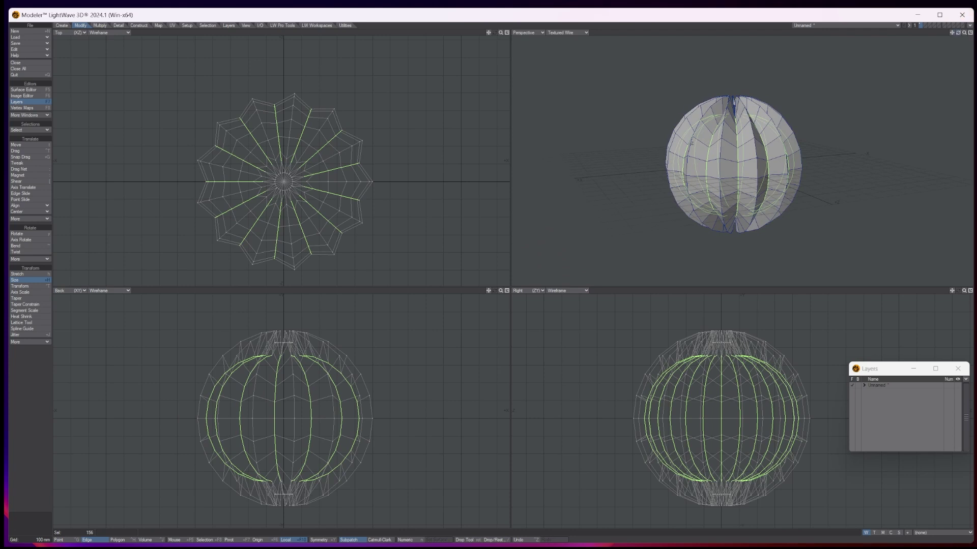
# Drop the Size tool, clear the edge selection, and convert the grooved ball to smooth subpatches
pyautogui.moveTo(958, 32); pyautogui.dragTo(958, 33)
pyautogui.press('space')
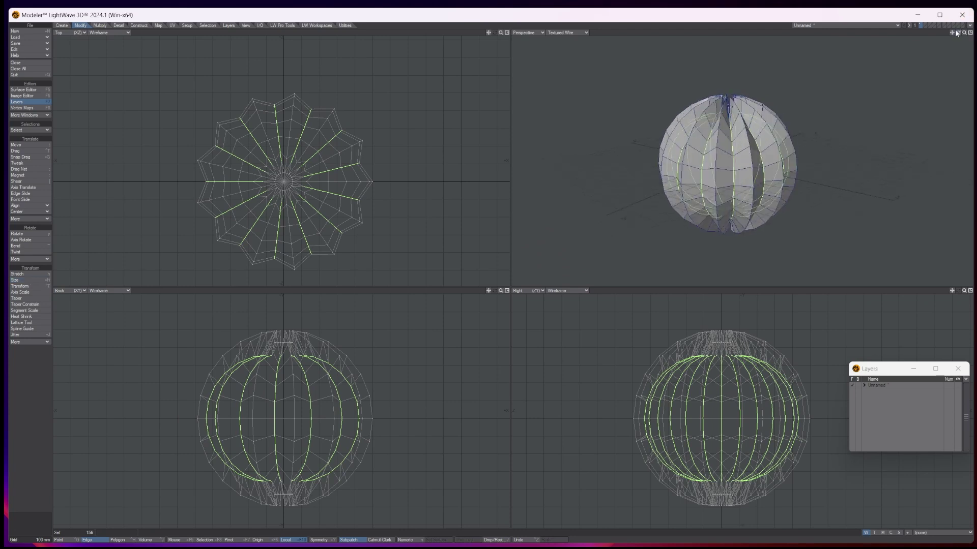
pyautogui.press('/')
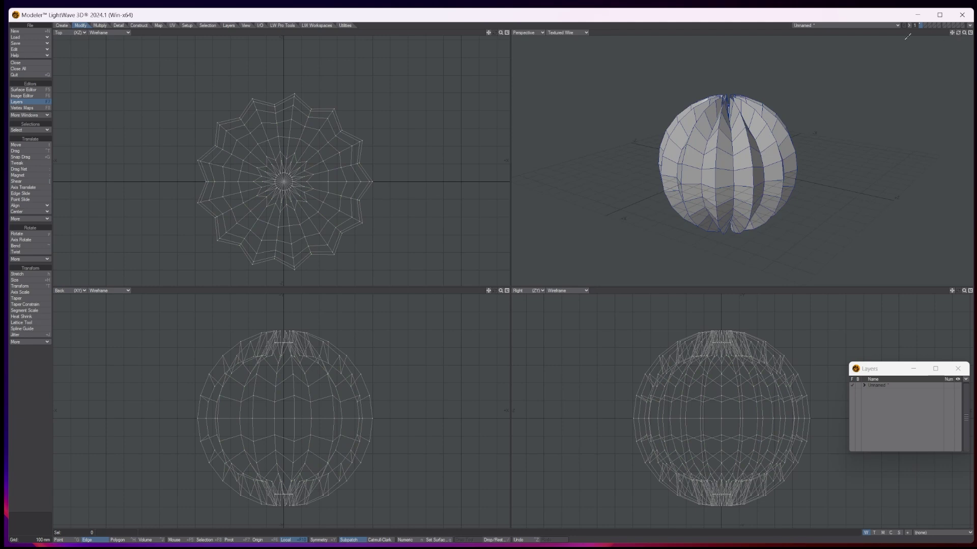
pyautogui.press('Tab')
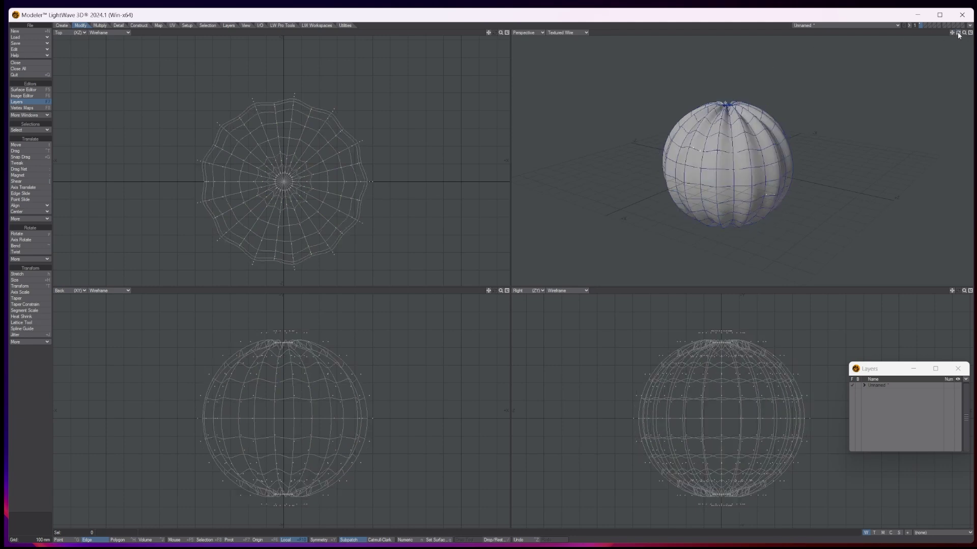
# Select the points of the top recess's rim and floor rings, lower them about 70 mm, and clear the selection
pyautogui.moveTo(957, 32); pyautogui.dragTo(942, 109)
pyautogui.hotkey('ctrl', 'g')
pyautogui.moveTo(282, 170)
pyautogui.mouseDown(button='right')
pyautogui.moveTo(273, 175)
pyautogui.moveTo(285, 169)
pyautogui.mouseUp(button='right')
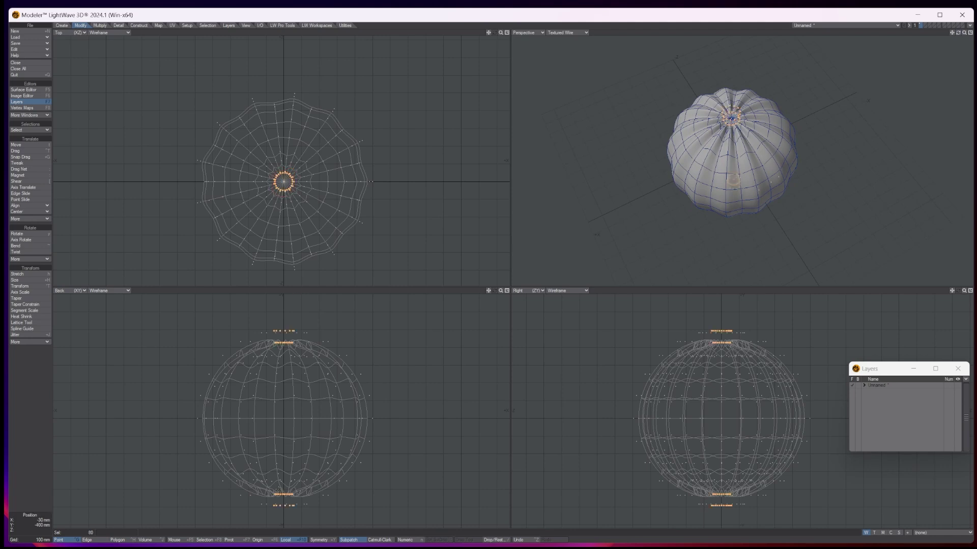
pyautogui.moveTo(304, 490)
pyautogui.keyDown('ctrl'); pyautogui.mouseDown(button='right')
pyautogui.moveTo(285, 512)
pyautogui.moveTo(259, 504)
pyautogui.moveTo(265, 473)
pyautogui.mouseUp(button='right'); pyautogui.keyUp('ctrl')
pyautogui.press('t')
pyautogui.moveTo(726, 351); pyautogui.dragTo(726, 359)
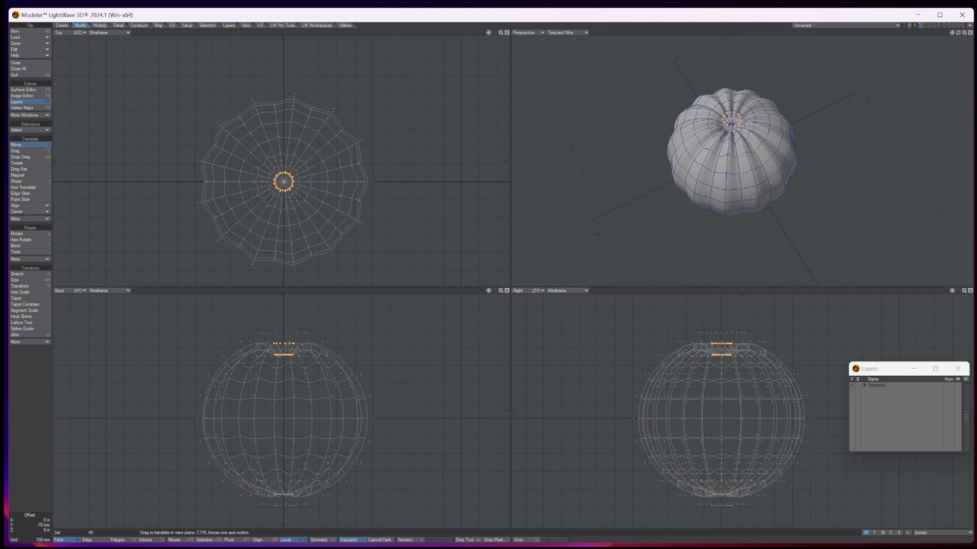
pyautogui.press('space')
pyautogui.press('/')
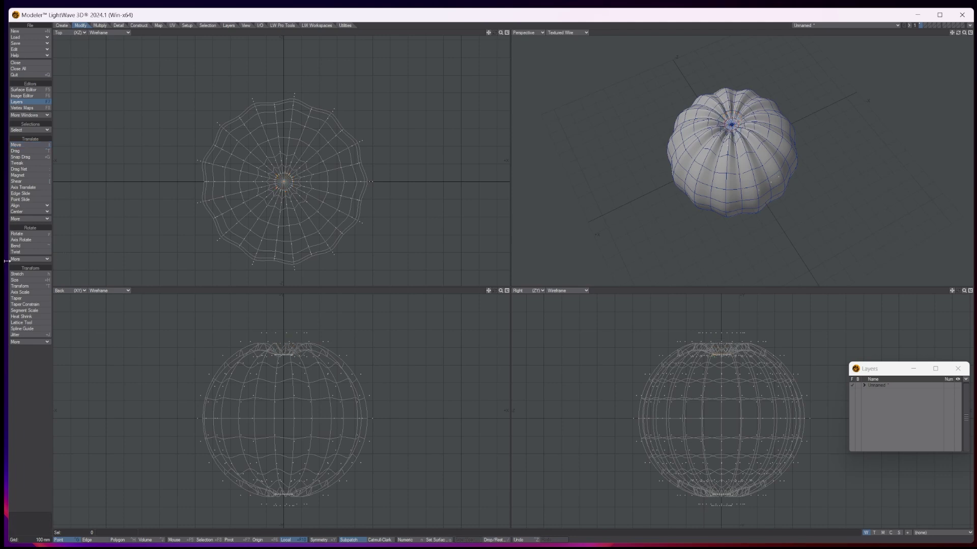
# Flatten the whole body vertically around its center with the Stretch tool, keeping its width
pyautogui.click(23, 274)
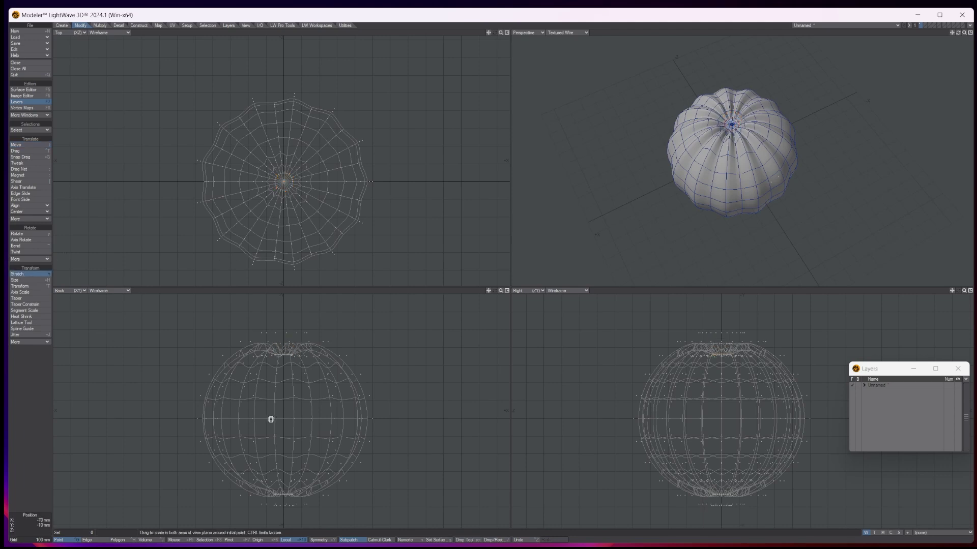
pyautogui.moveTo(285, 416); pyautogui.dragTo(285, 435)
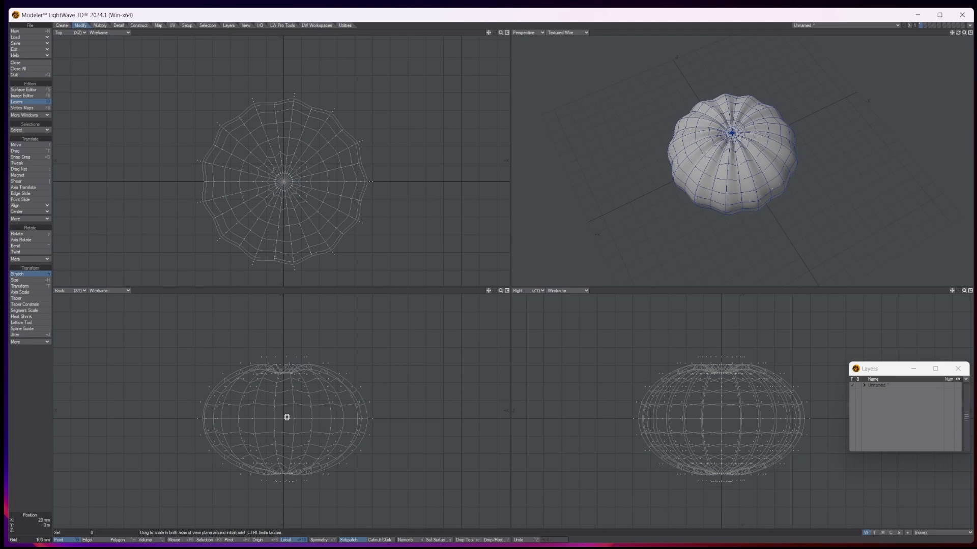
pyautogui.moveTo(961, 34); pyautogui.dragTo(960, 112)
pyautogui.click(464, 540)
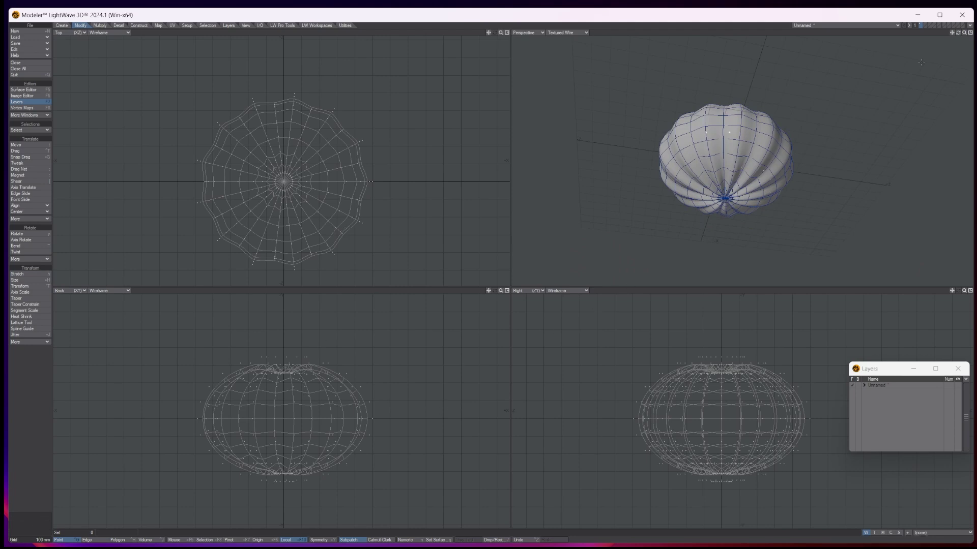
# Select only the floor polygons of the bottom recess, move them slightly upward along Y, and clear the selection
pyautogui.press('a')
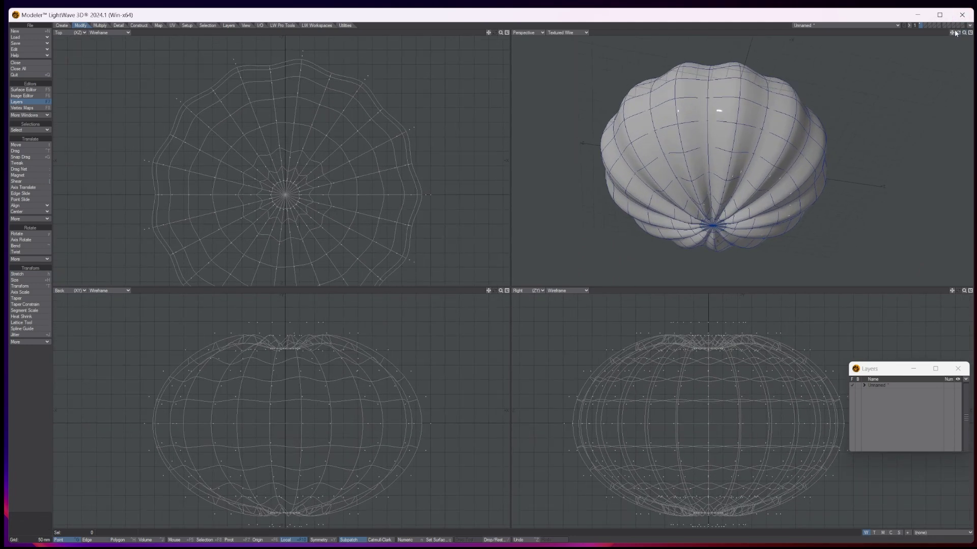
pyautogui.moveTo(954, 32)
pyautogui.mouseDown()
pyautogui.moveTo(958, 15)
pyautogui.moveTo(958, 45)
pyautogui.mouseUp()
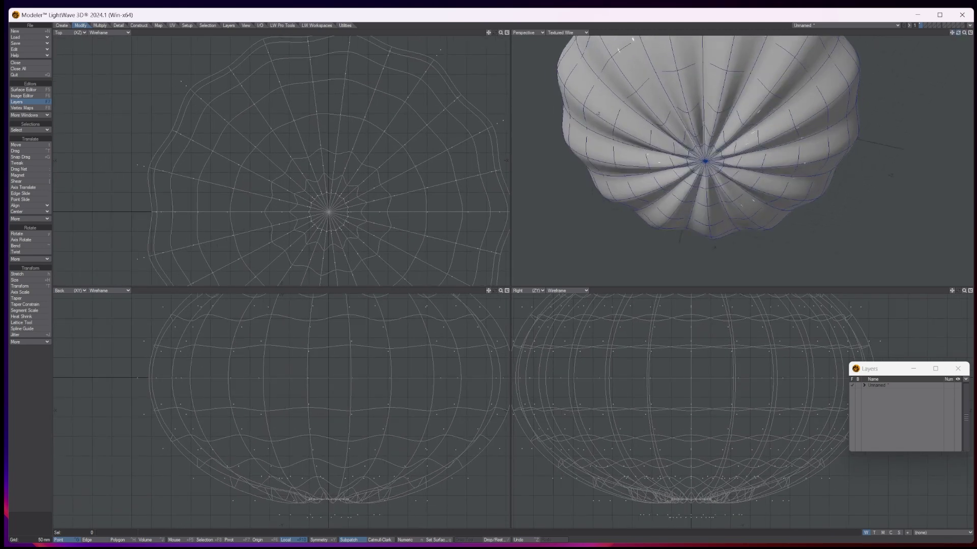
pyautogui.press('space')
pyautogui.press('space')
pyautogui.click(329, 212)
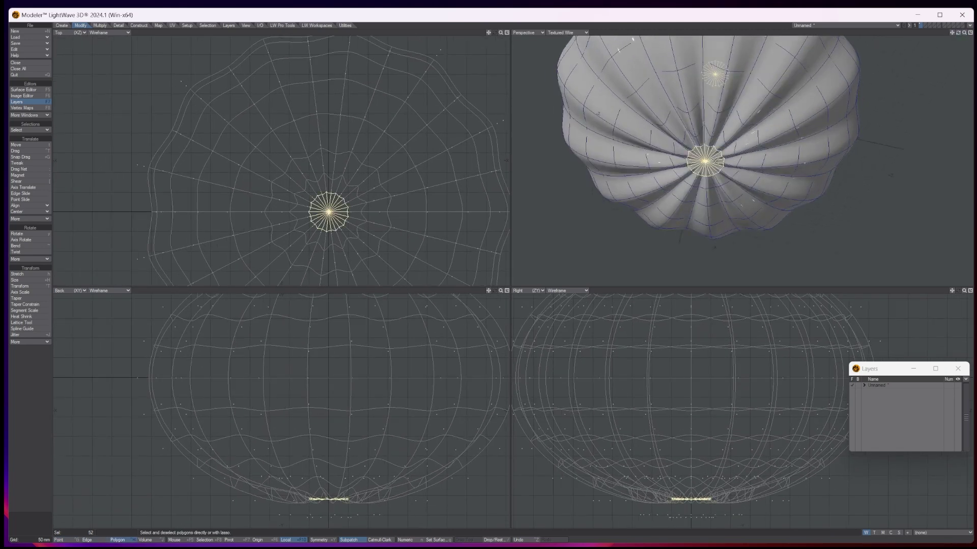
pyautogui.scroll(-4, 448, 327)
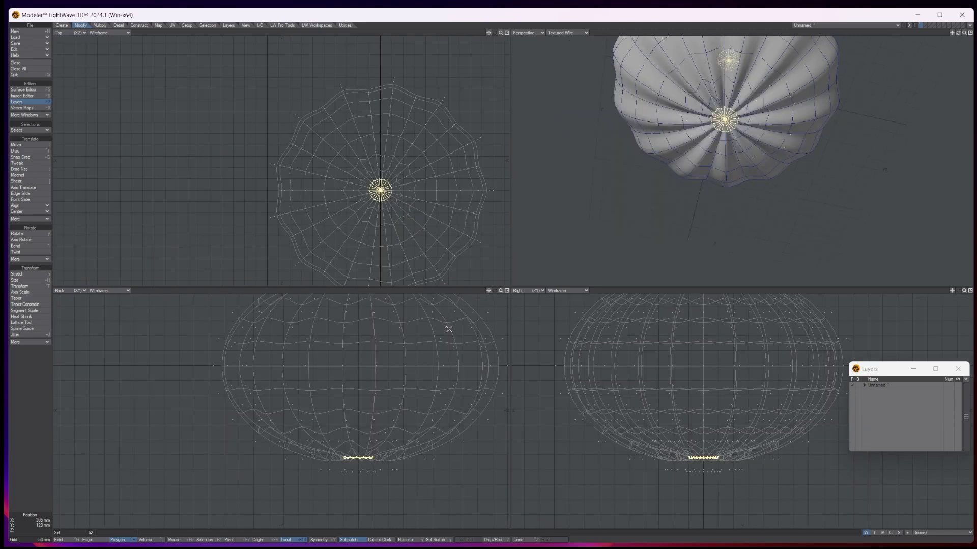
pyautogui.moveTo(350, 304)
pyautogui.keyDown('ctrl'); pyautogui.mouseDown(button='right')
pyautogui.moveTo(386, 320)
pyautogui.moveTo(463, 315)
pyautogui.mouseUp(button='right'); pyautogui.keyUp('ctrl')
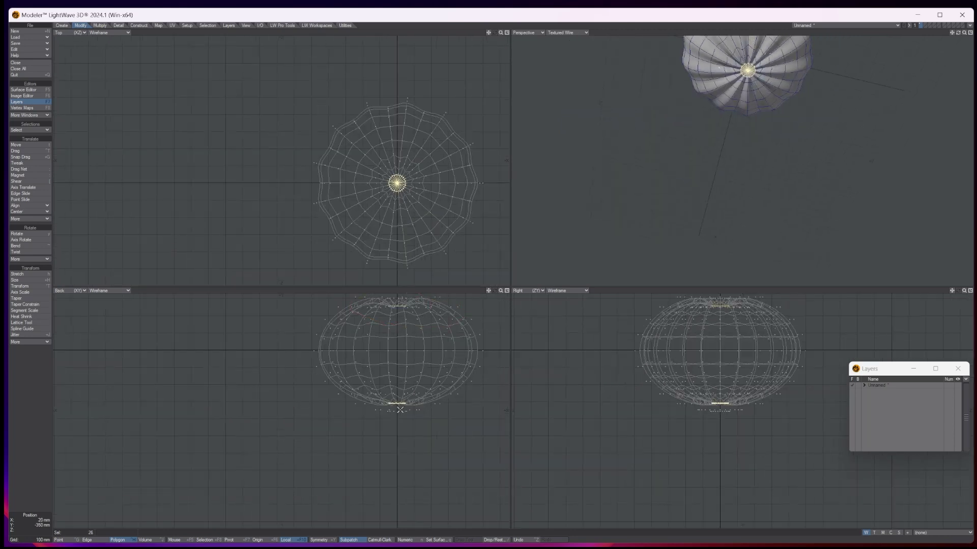
pyautogui.press('t')
pyautogui.keyDown('ctrl'); pyautogui.moveTo(397, 403); pyautogui.dragTo(397, 399); pyautogui.keyUp('ctrl')
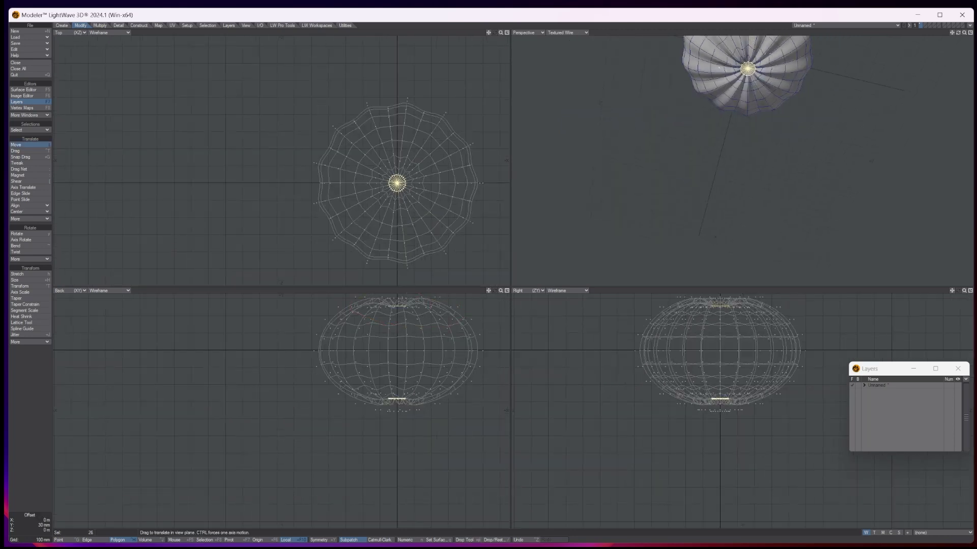
pyautogui.press('space')
pyautogui.press('/')
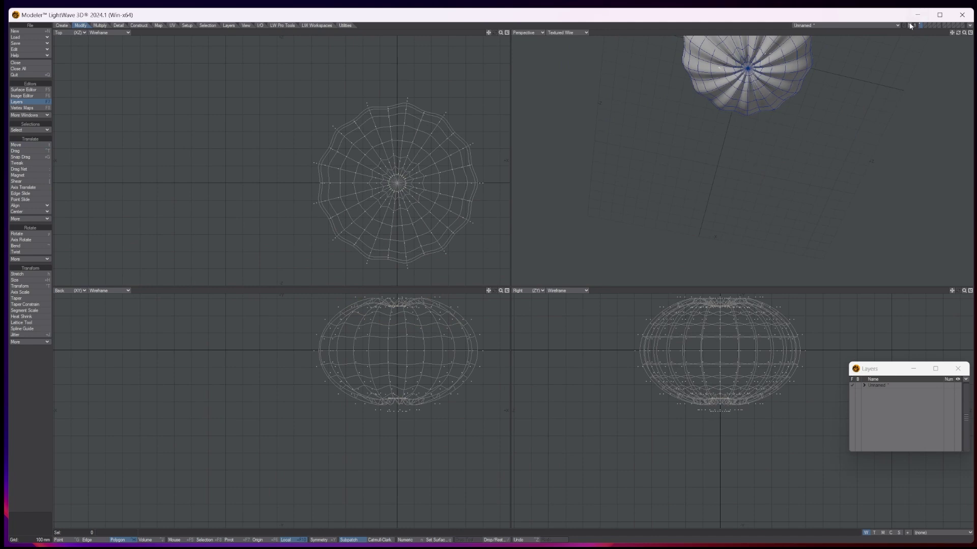
# Select the floor polygons of the top recess and merge them into a single polygon
pyautogui.press('a')
pyautogui.moveTo(958, 33); pyautogui.dragTo(957, 71)
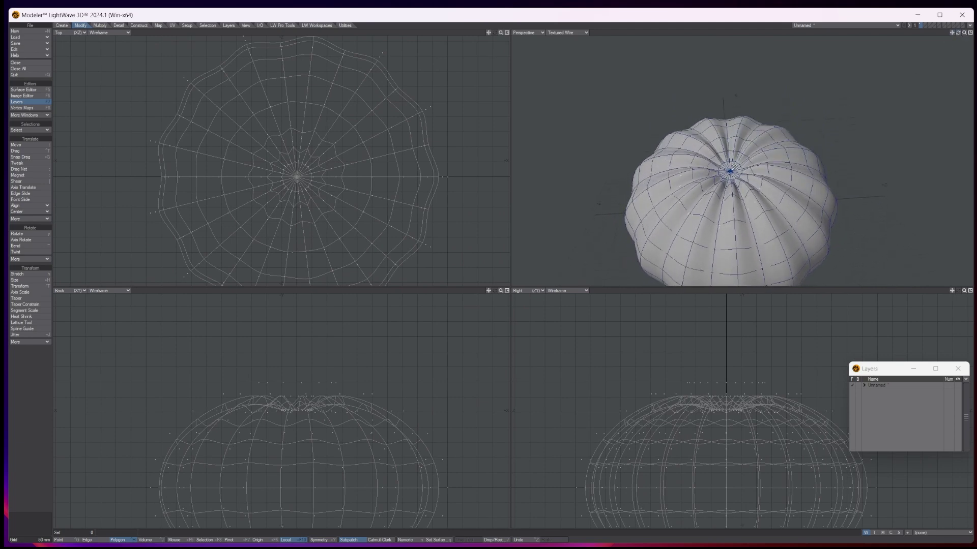
pyautogui.moveTo(738, 168)
pyautogui.mouseDown()
pyautogui.moveTo(720, 173)
pyautogui.moveTo(738, 175)
pyautogui.moveTo(734, 165)
pyautogui.mouseUp()
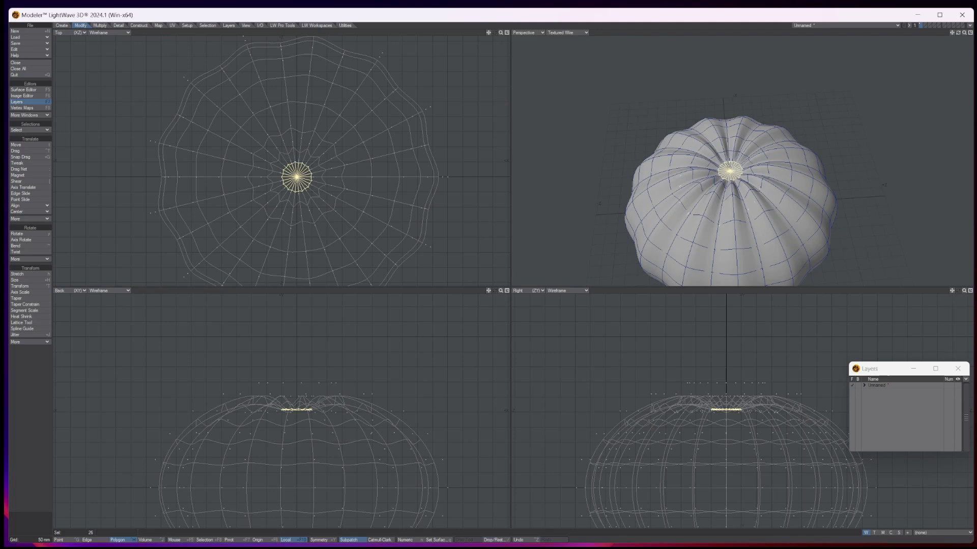
pyautogui.hotkey('shift', 'a')
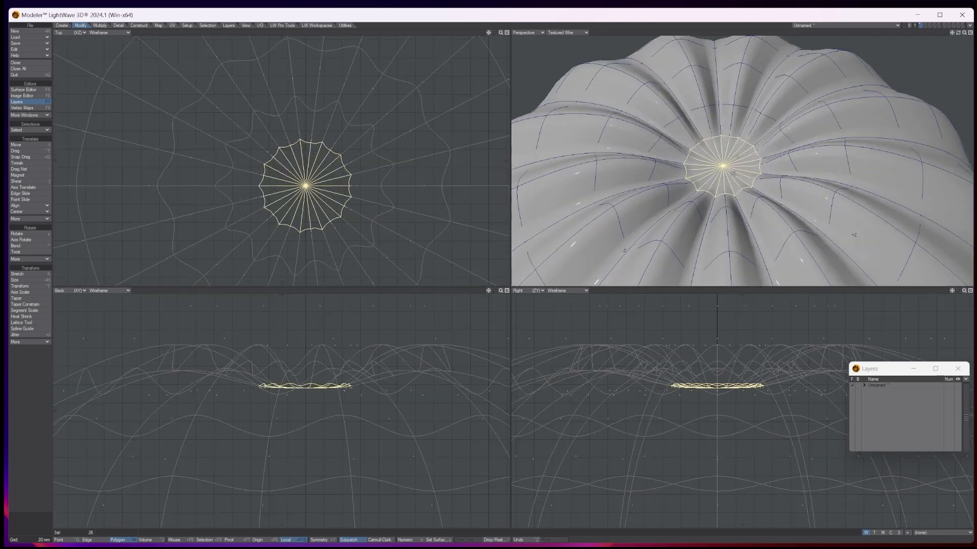
pyautogui.press('a')
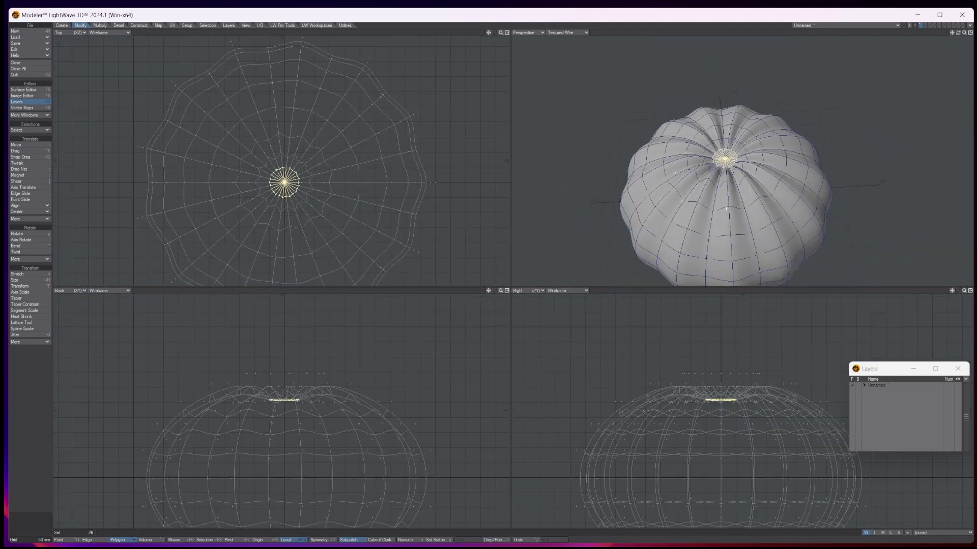
pyautogui.click(116, 25)
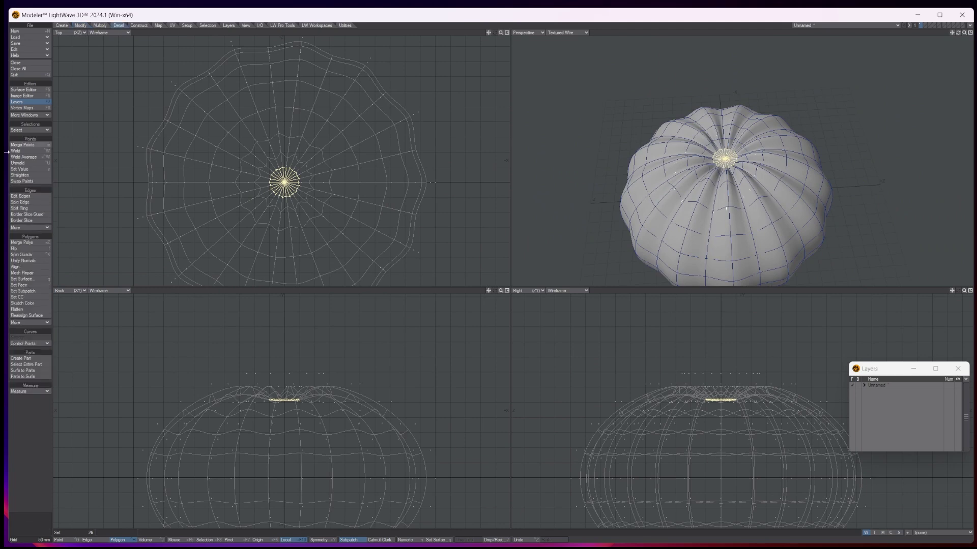
pyautogui.click(22, 243)
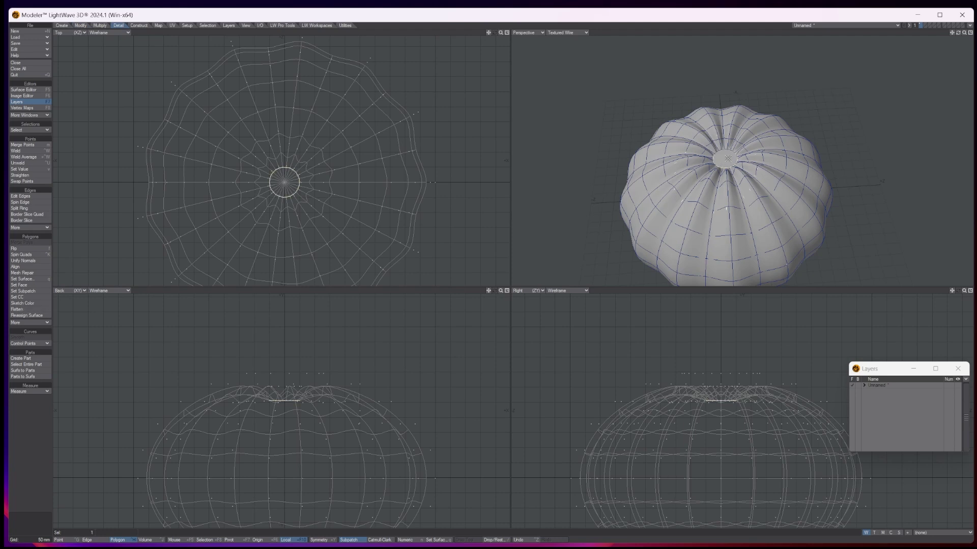
# Cut the merged floor polygon, paste it into the empty second layer, and show the body layer in the background
pyautogui.press('Delete')
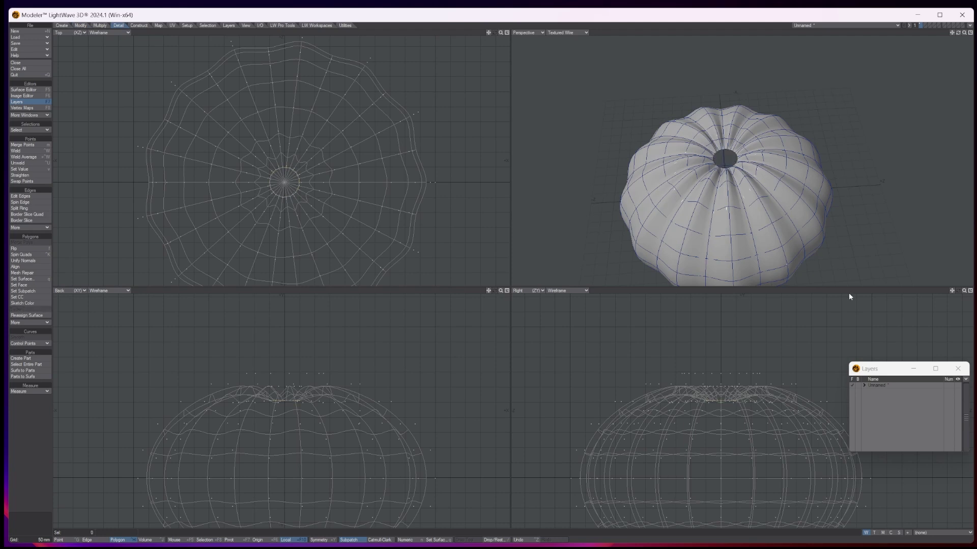
pyautogui.click(865, 386)
pyautogui.click(879, 398)
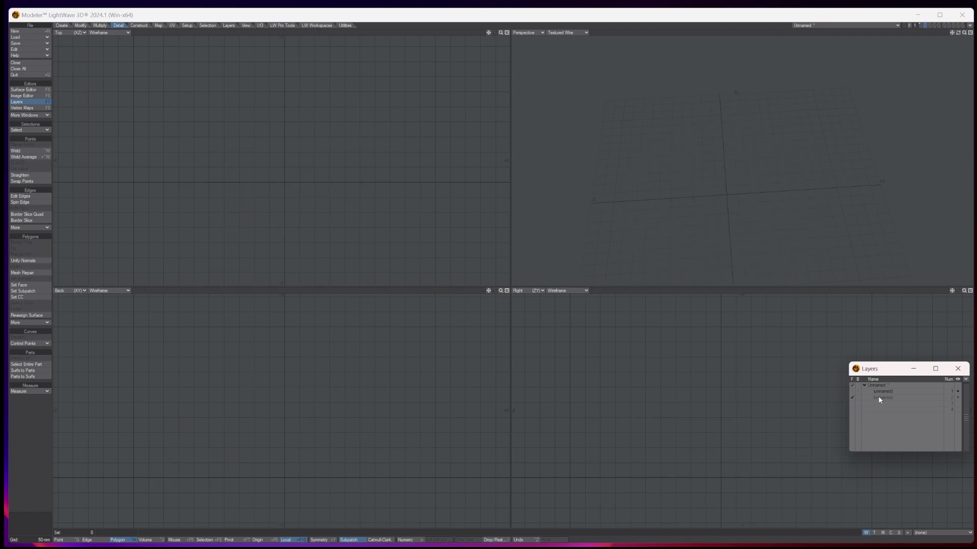
pyautogui.hotkey('ctrl', 'v')
pyautogui.click(858, 392)
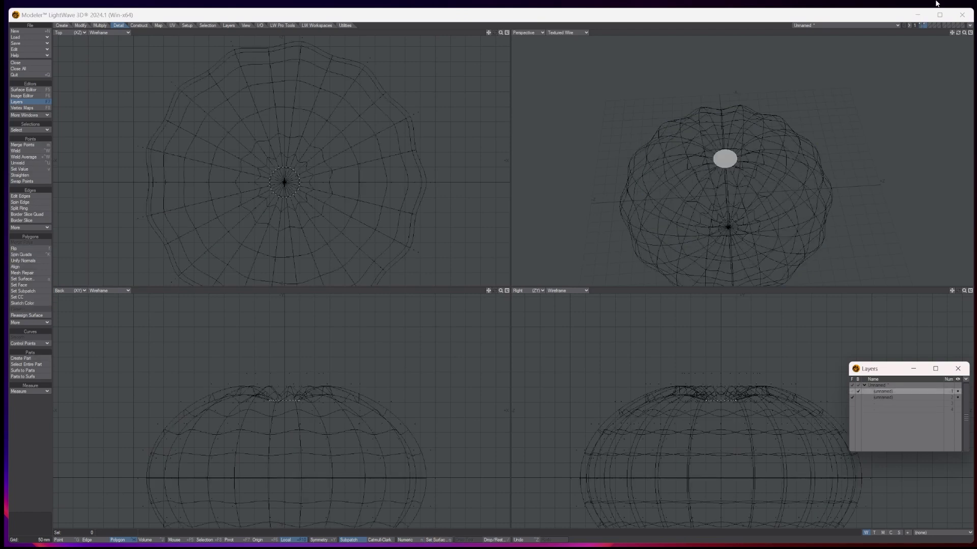
# Extrude the disc with Magic Bevel into a tapering stem that rises and curls over to one side in the Back view
pyautogui.moveTo(958, 32); pyautogui.dragTo(957, 53)
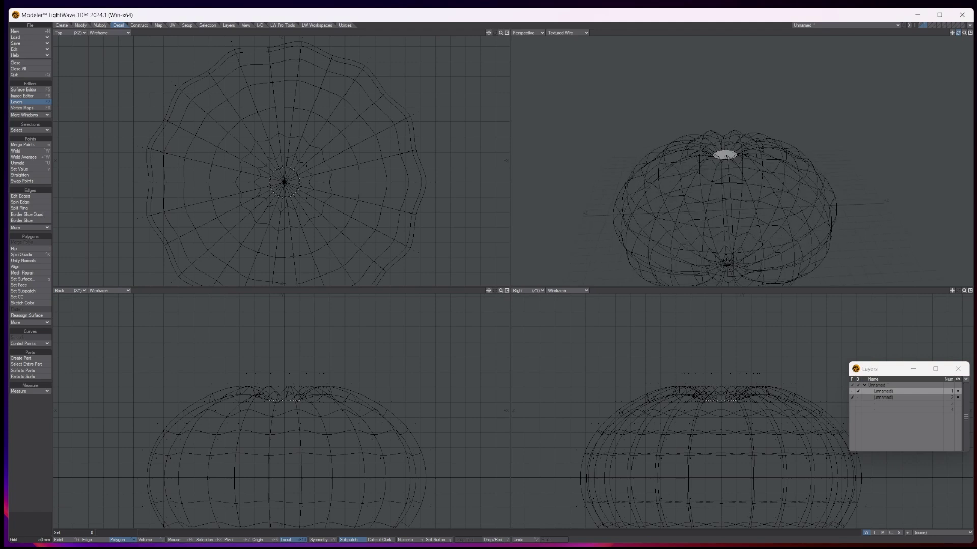
pyautogui.click(100, 26)
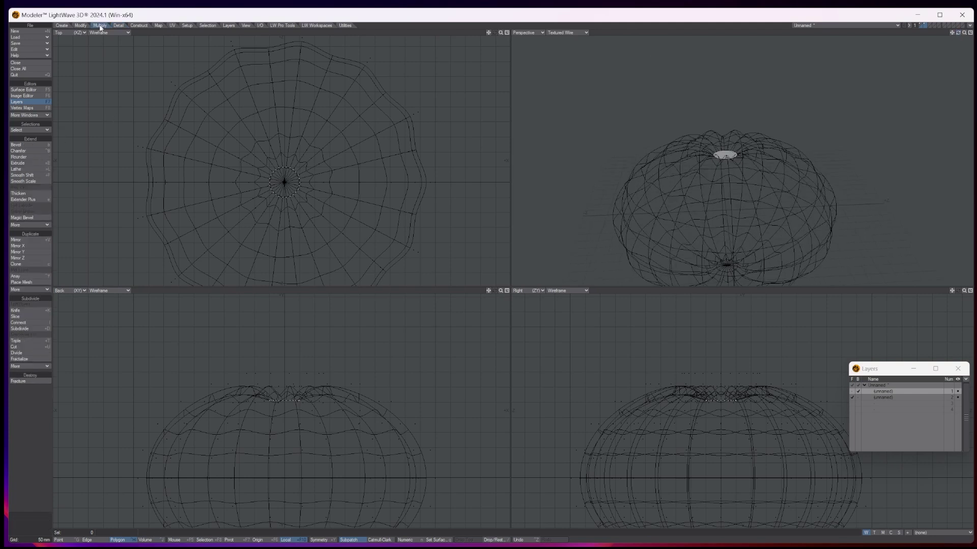
pyautogui.click(32, 217)
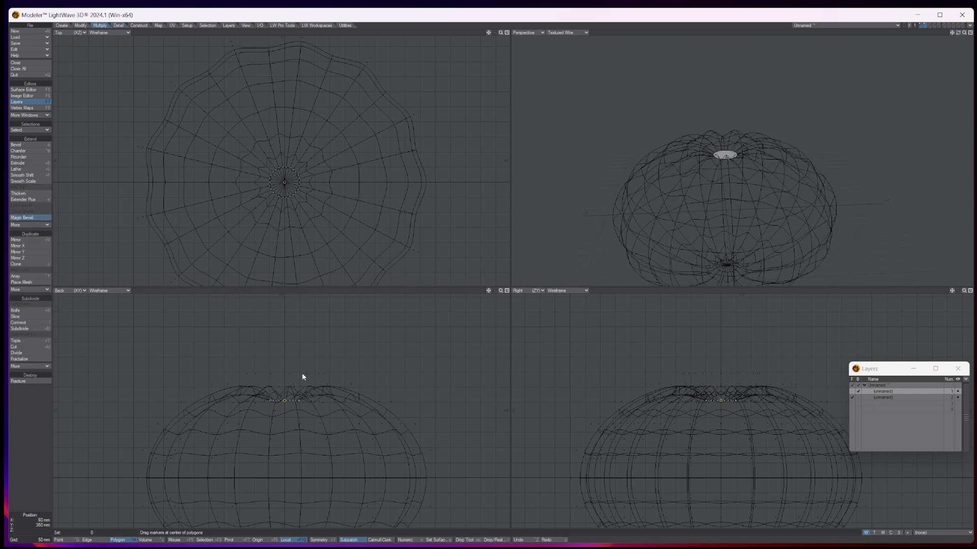
pyautogui.moveTo(285, 403)
pyautogui.mouseDown()
pyautogui.moveTo(289, 357)
pyautogui.moveTo(316, 374)
pyautogui.mouseUp()
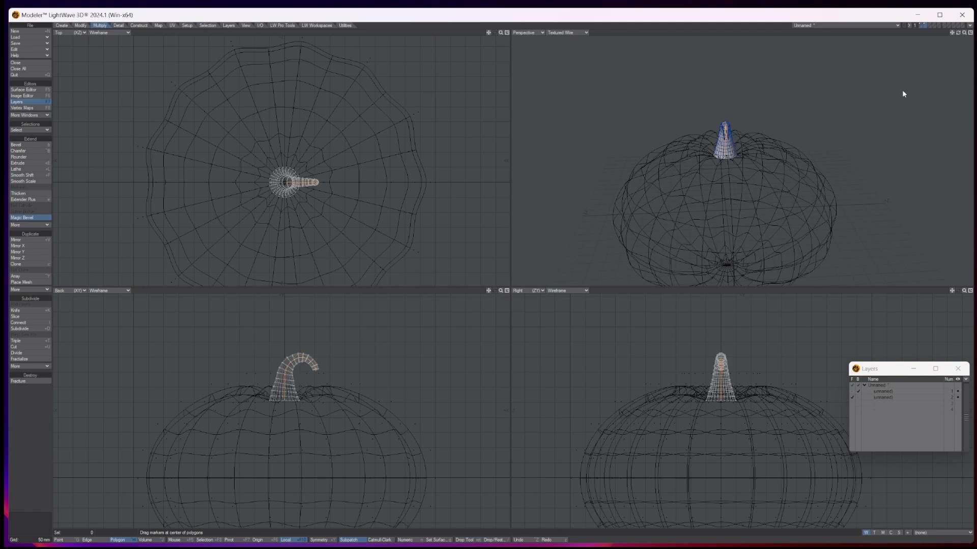
pyautogui.moveTo(957, 32); pyautogui.dragTo(886, 38)
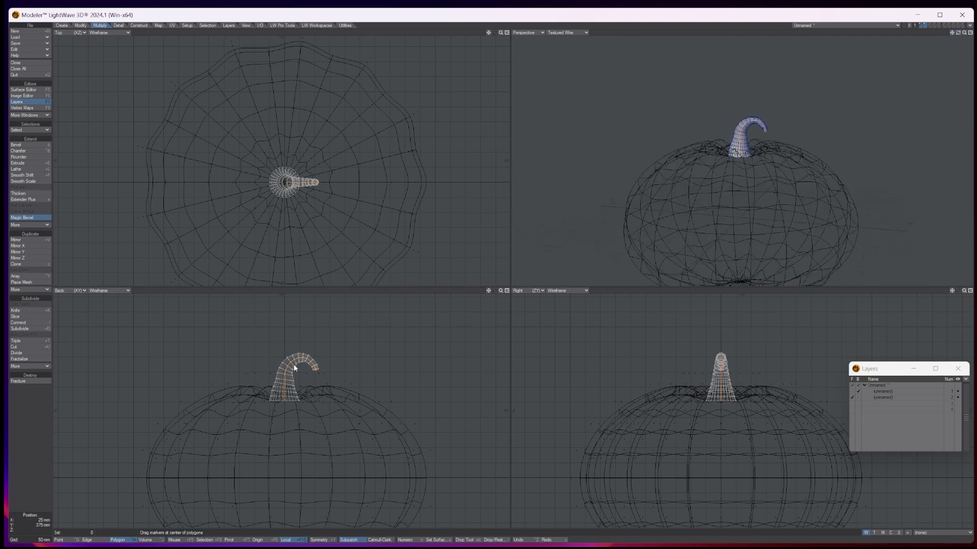
pyautogui.press('n')
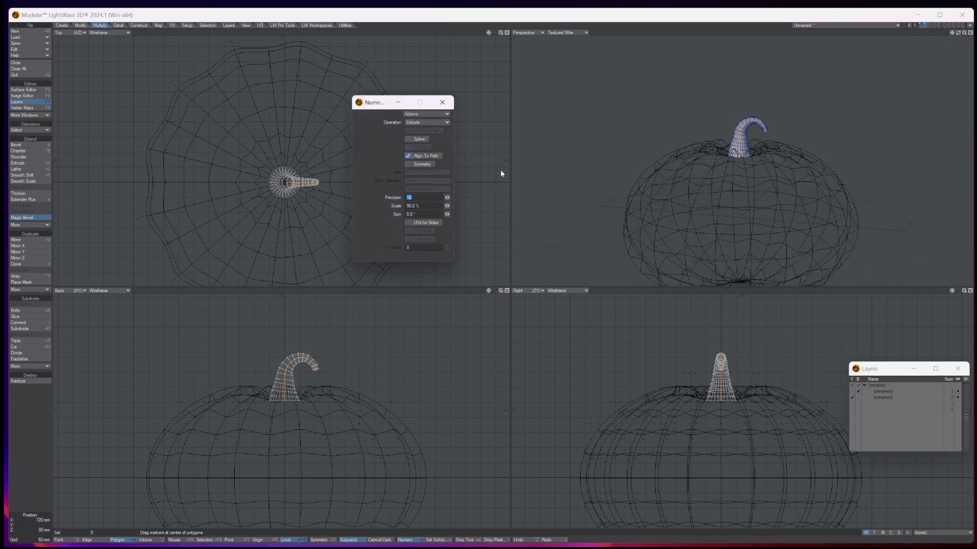
pyautogui.click(442, 102)
pyautogui.press('space')
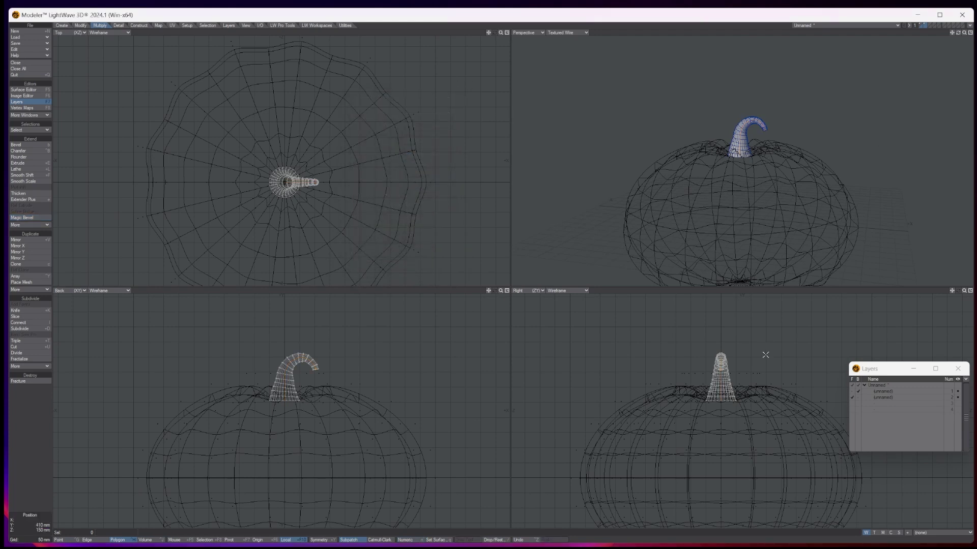
# Cut the stem from the second layer and paste it into the first layer with the body
pyautogui.click(883, 396)
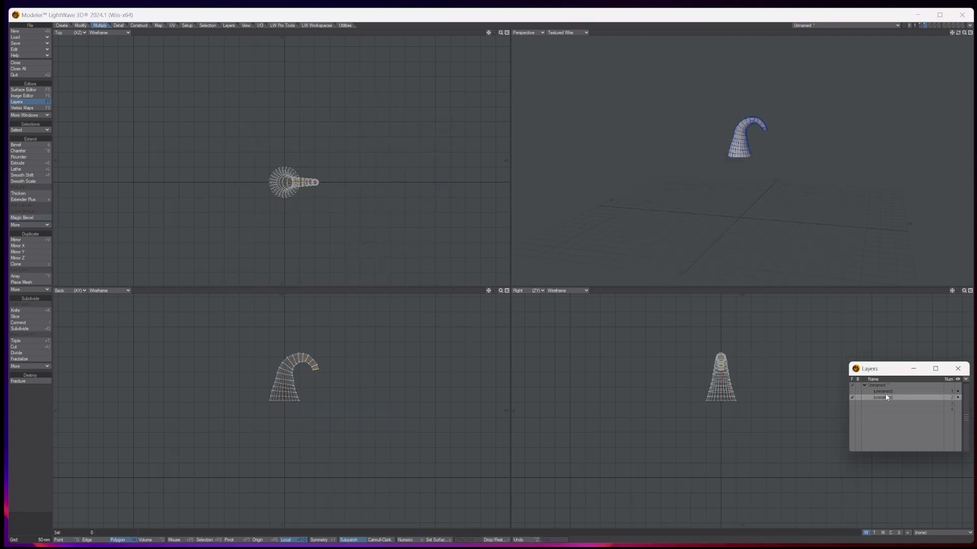
pyautogui.click(886, 391)
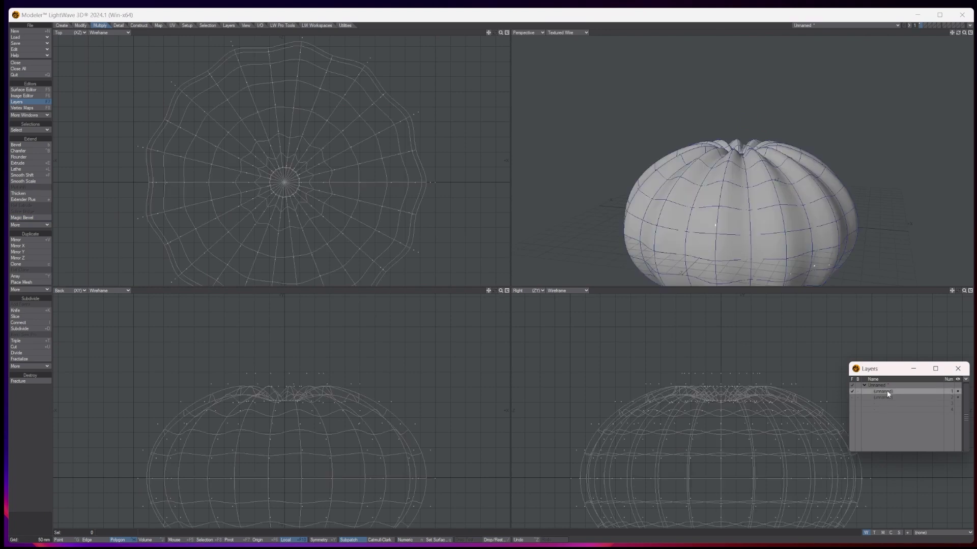
pyautogui.click(886, 390)
pyautogui.press('/')
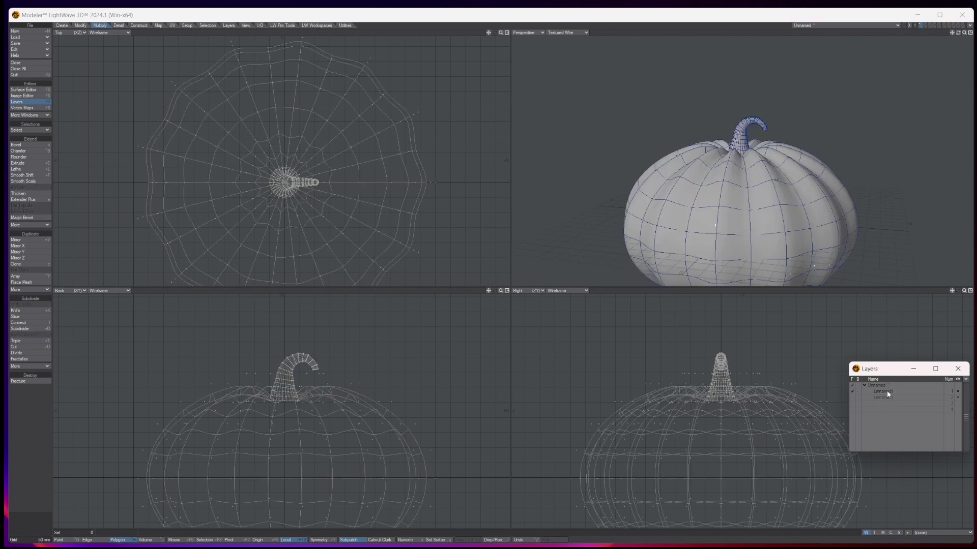
# Select the whole connected stem and invert the selection so that only the pumpkin body is selected
pyautogui.press('a')
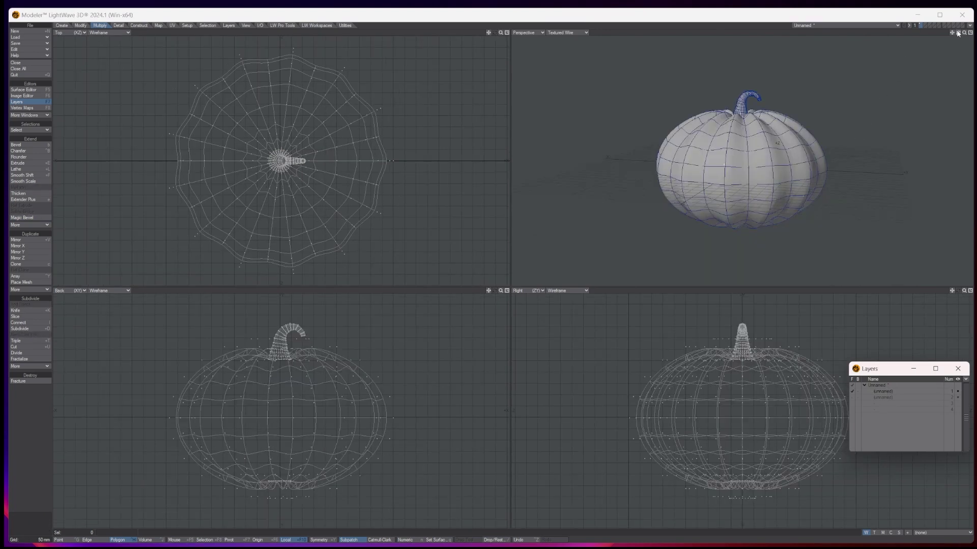
pyautogui.moveTo(959, 33); pyautogui.dragTo(929, 35)
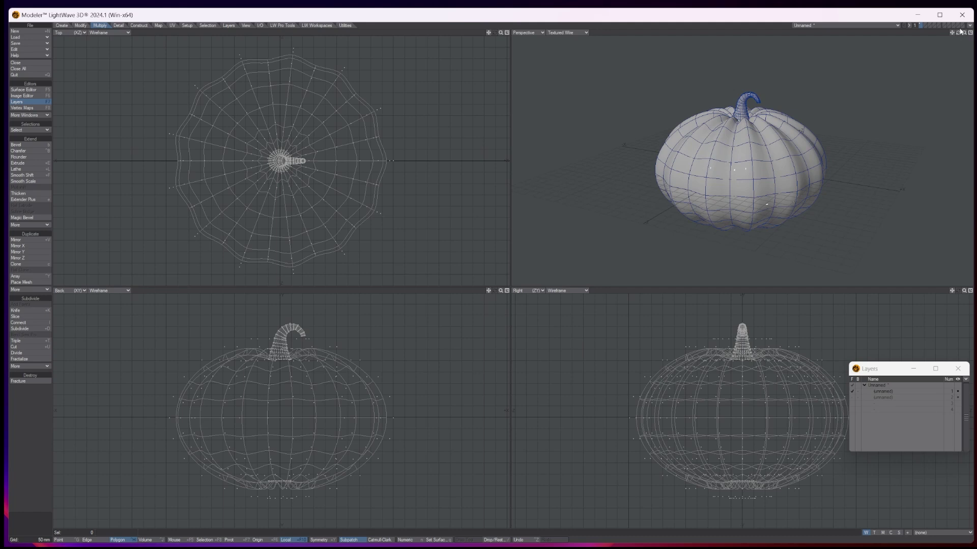
pyautogui.moveTo(964, 34); pyautogui.dragTo(958, 61)
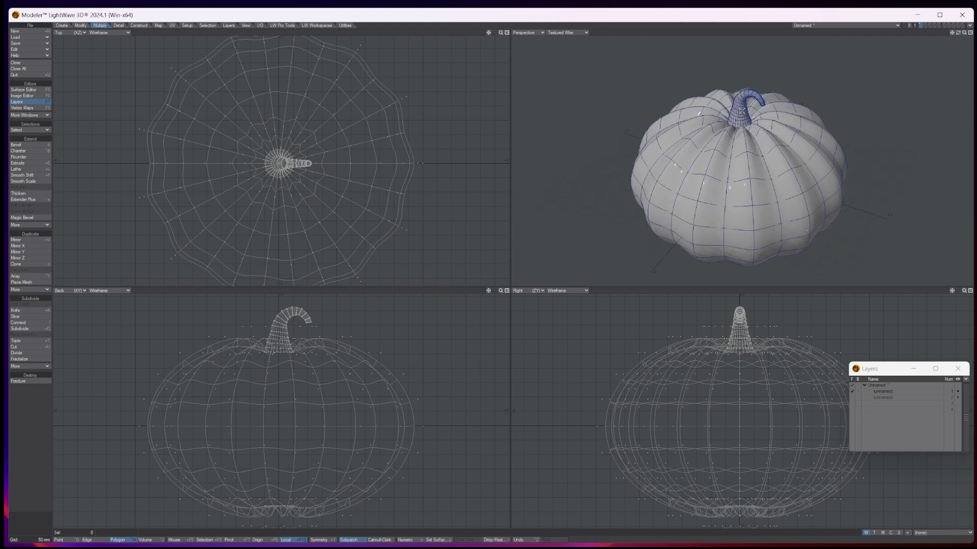
pyautogui.click(741, 117)
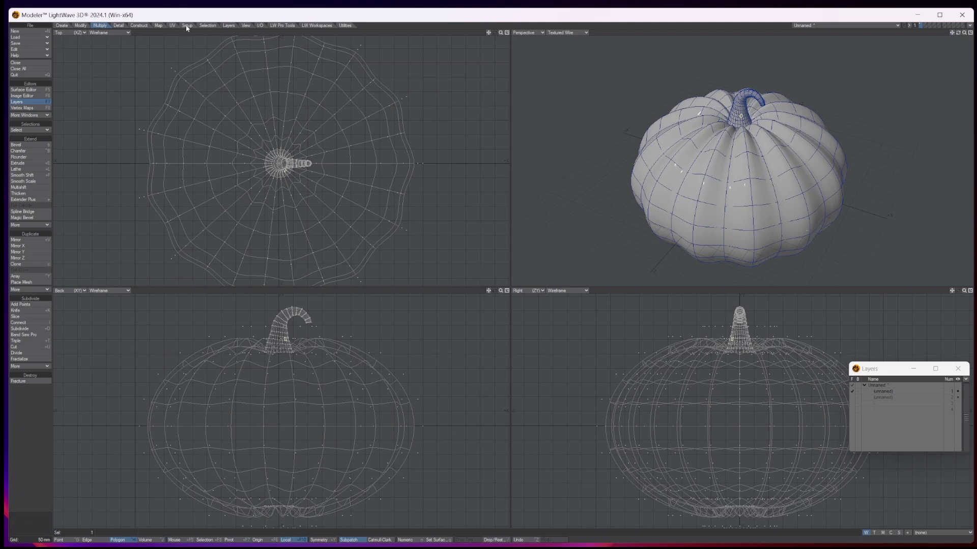
pyautogui.click(206, 25)
pyautogui.click(38, 145)
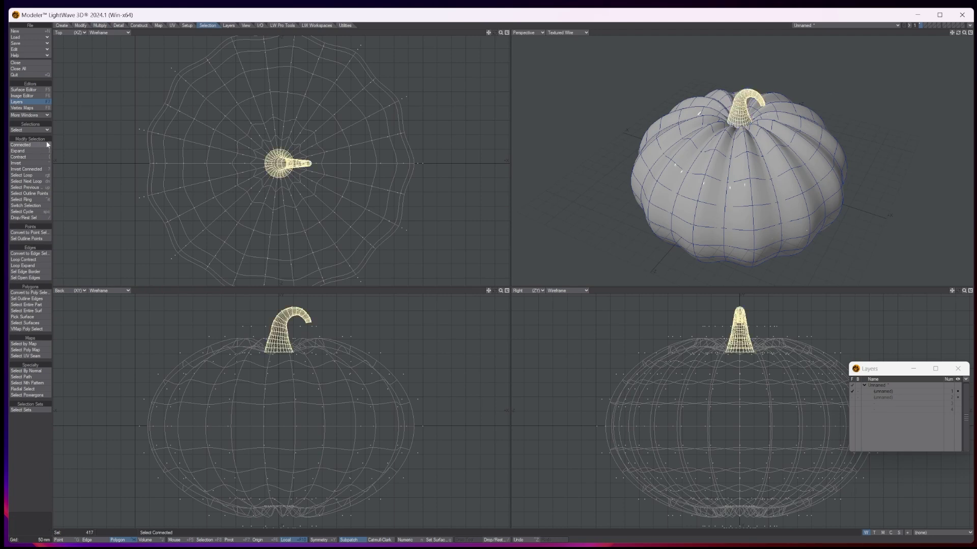
pyautogui.click(26, 130)
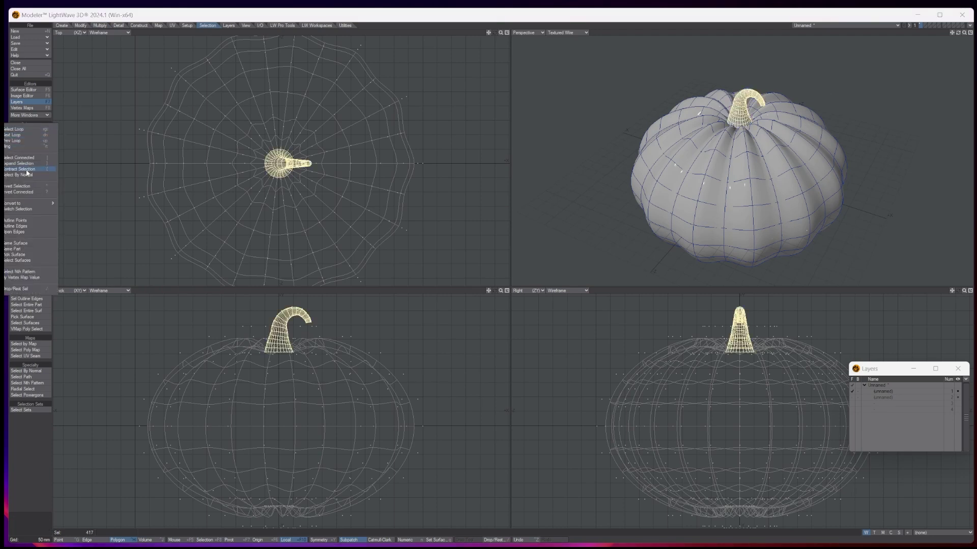
pyautogui.click(25, 186)
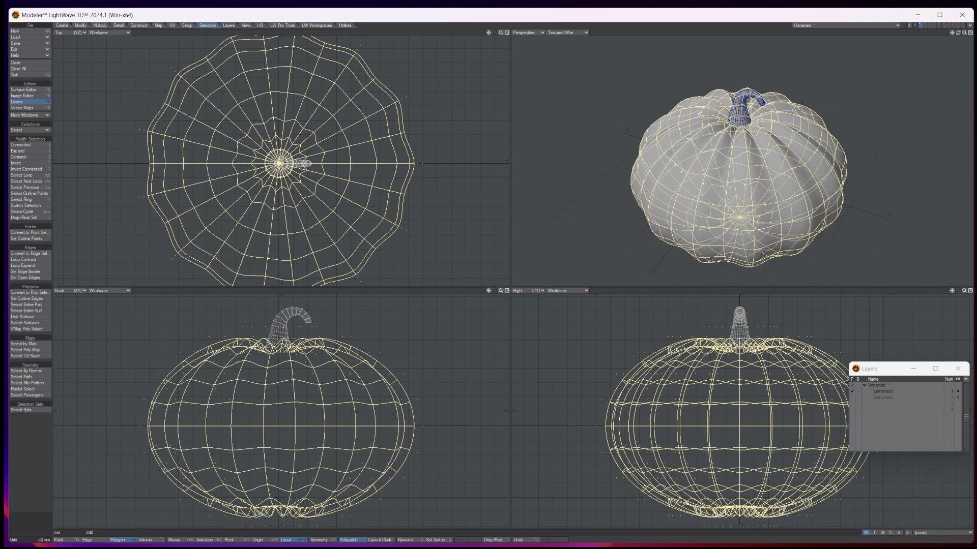
# Thicken the selected pumpkin body slightly outward into a double-walled shell and clear the selection
pyautogui.click(100, 25)
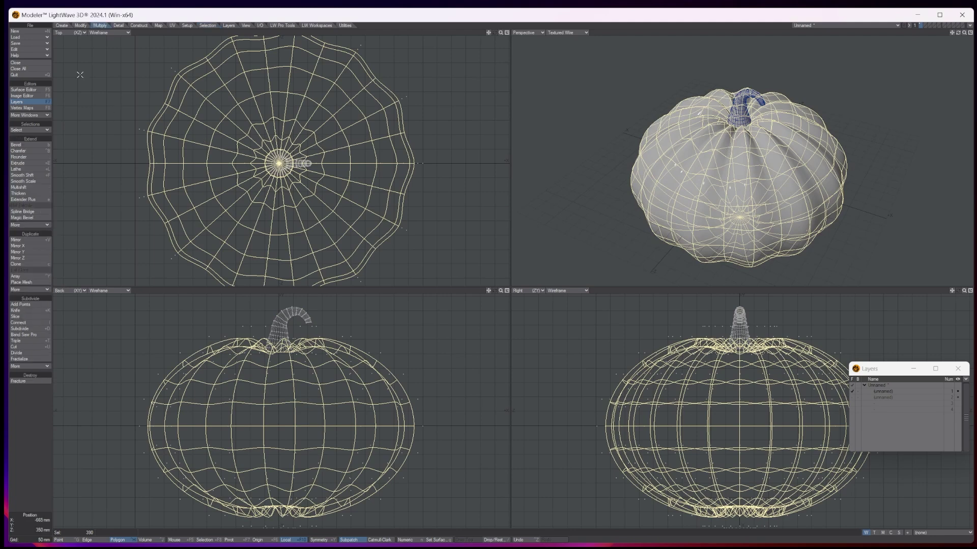
pyautogui.click(25, 194)
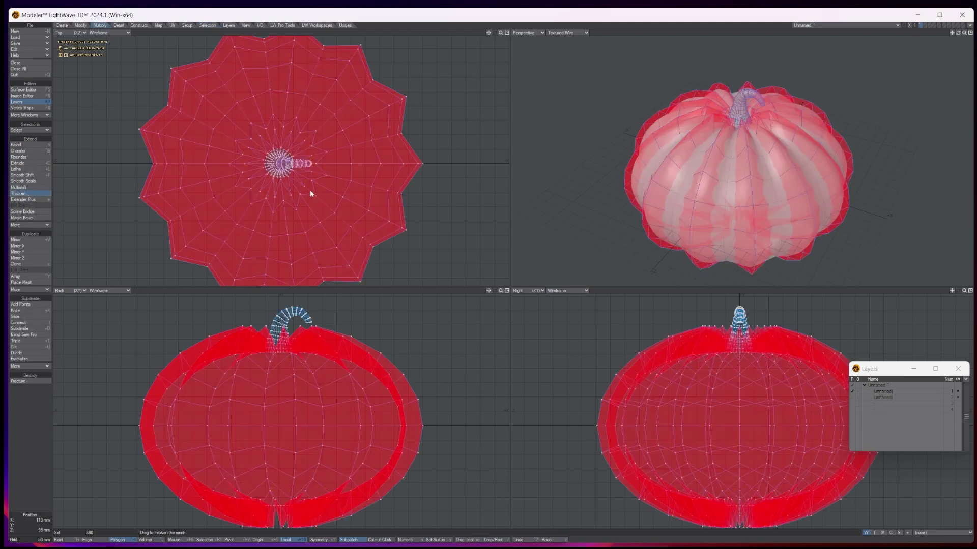
pyautogui.press('Up')
pyautogui.press('Up')
pyautogui.moveTo(310, 189); pyautogui.dragTo(308, 189)
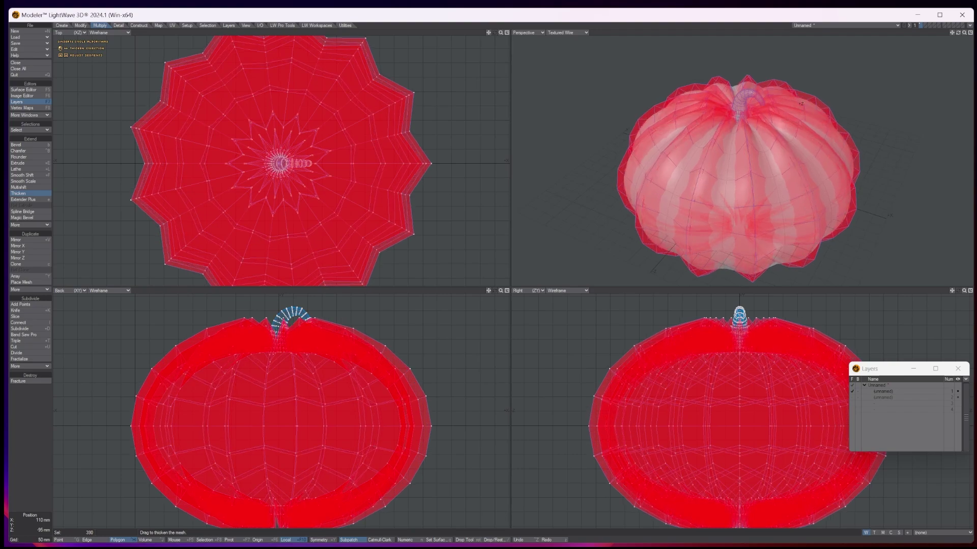
pyautogui.press('/')
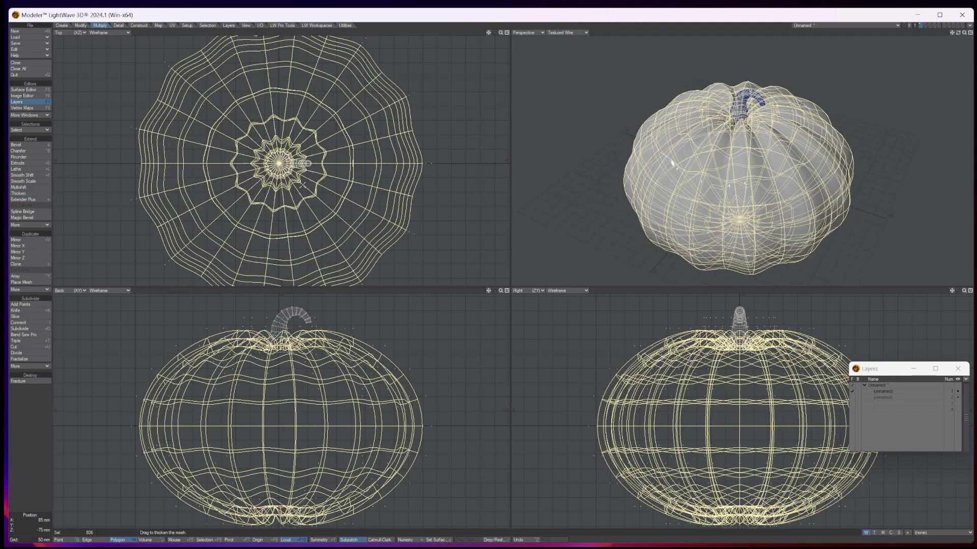
pyautogui.moveTo(958, 32); pyautogui.dragTo(959, 35)
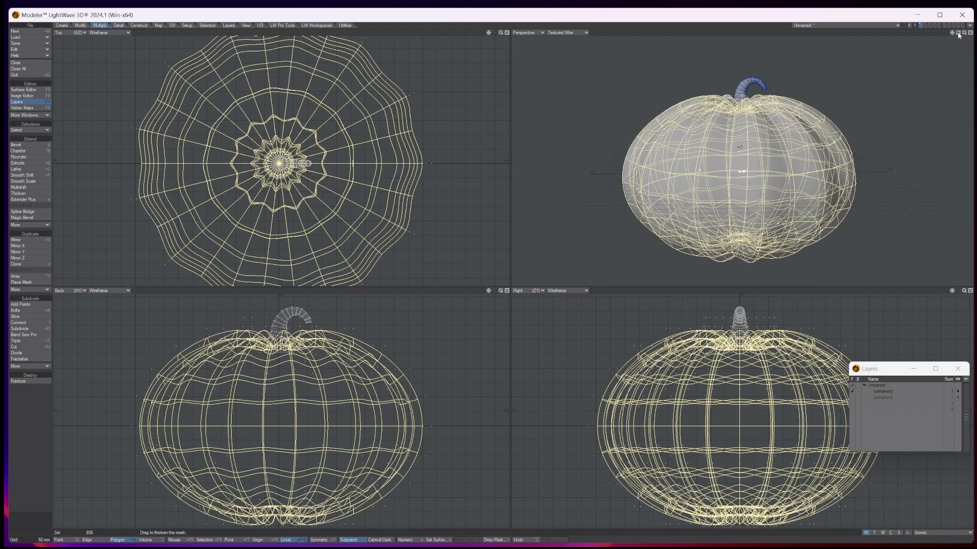
pyautogui.press('/')
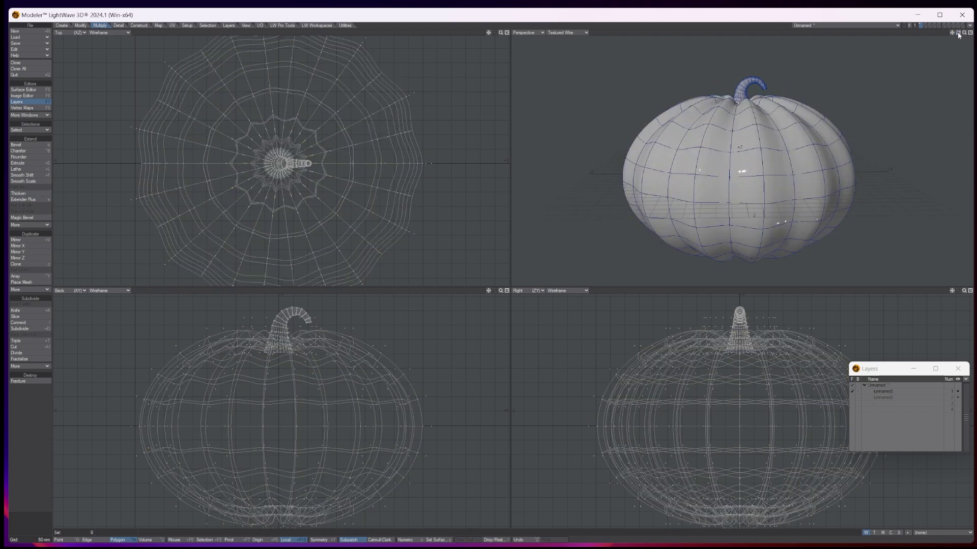
# Freeze the body and stem subpatches into regular polygons
pyautogui.press('space')
pyautogui.press('space')
pyautogui.press('space')
pyautogui.click(139, 25)
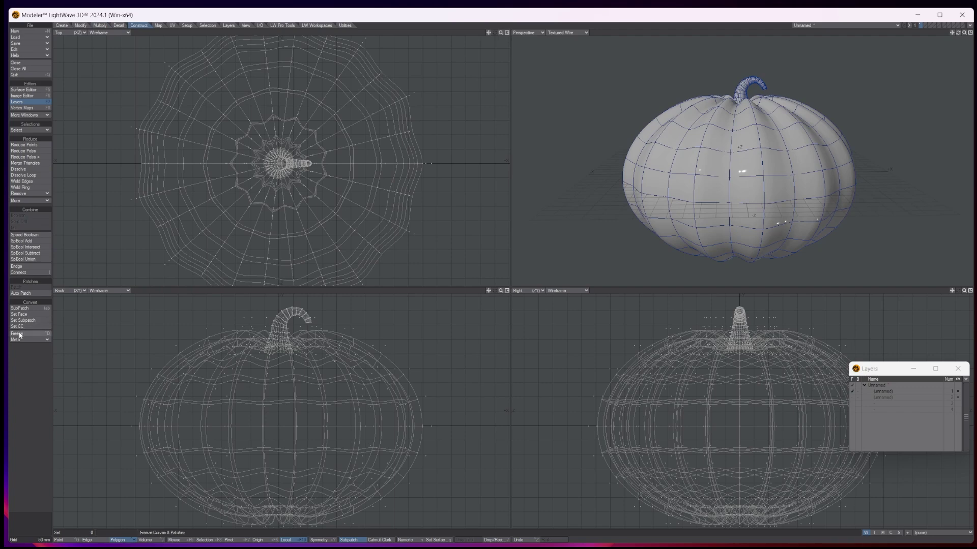
pyautogui.click(18, 334)
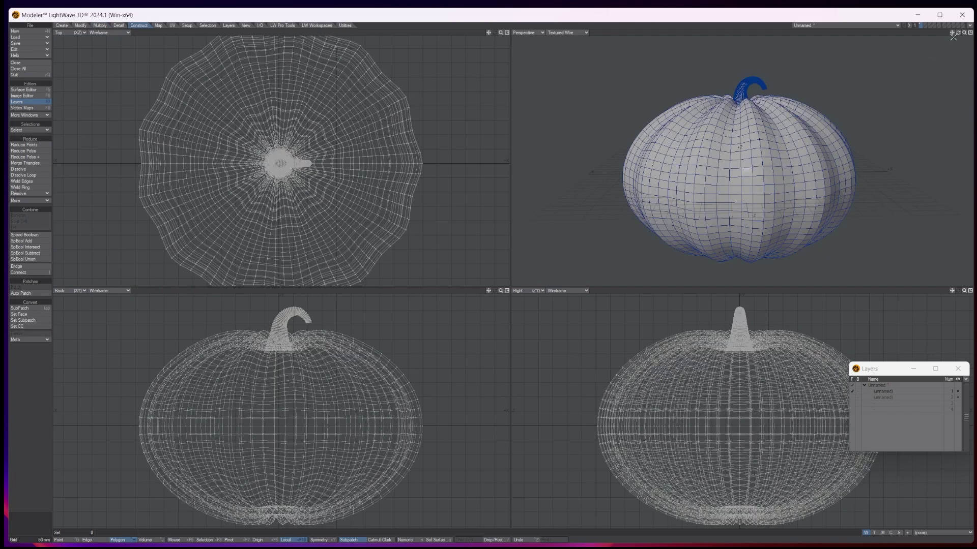
pyautogui.moveTo(957, 32)
pyautogui.mouseDown()
pyautogui.moveTo(925, 32)
pyautogui.moveTo(955, 32)
pyautogui.mouseUp()
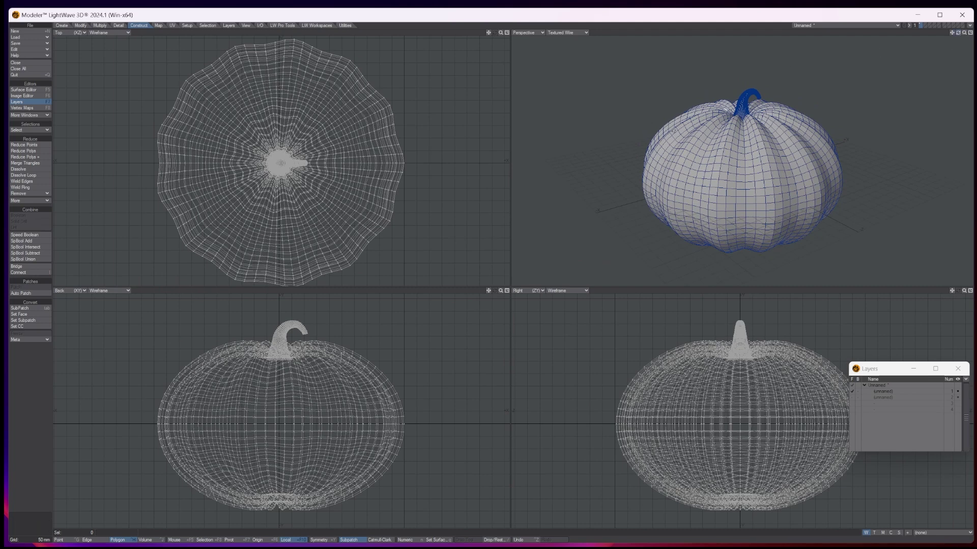
pyautogui.moveTo(958, 33); pyautogui.dragTo(959, 34)
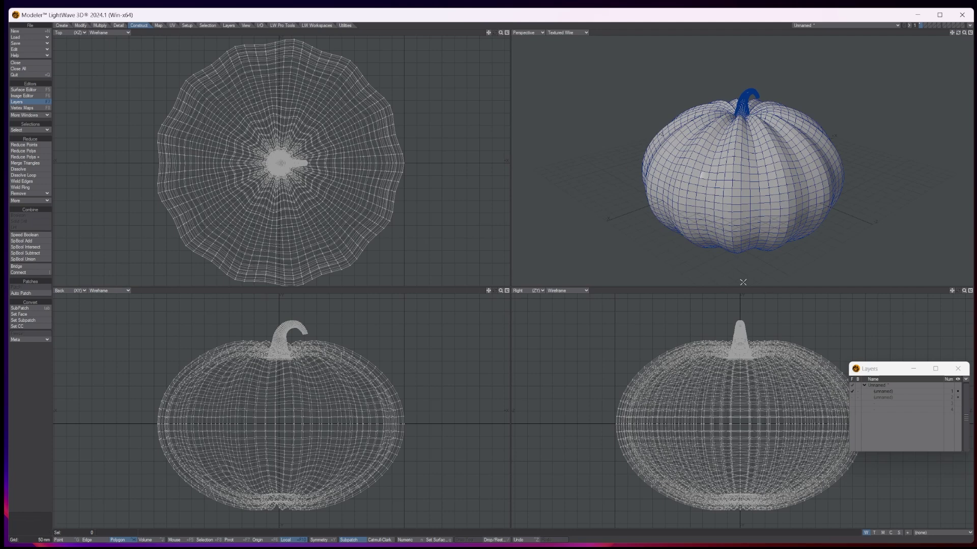
# Activate the empty second layer with the pumpkin in the background, and configure the EPS import with Fine curve division and Closed Polygons
pyautogui.click(886, 398)
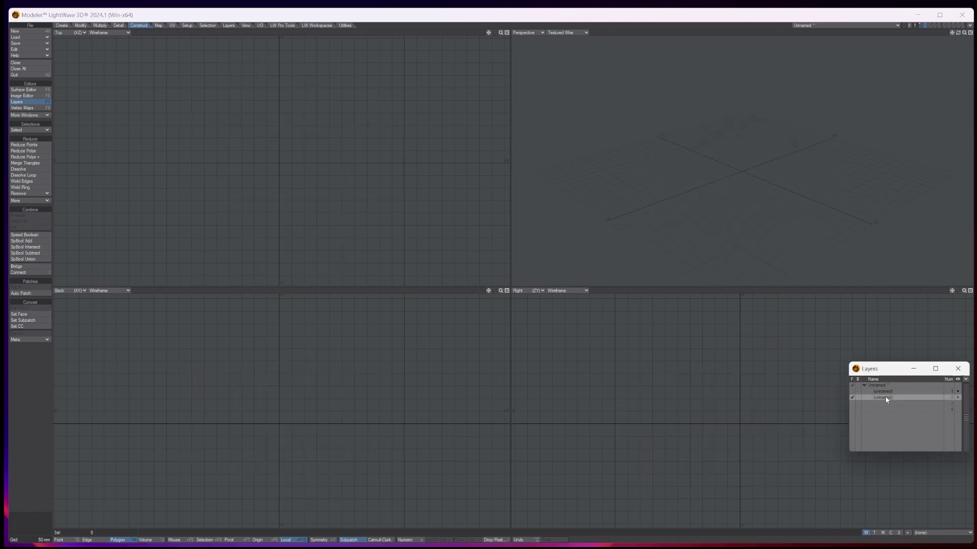
pyautogui.click(858, 391)
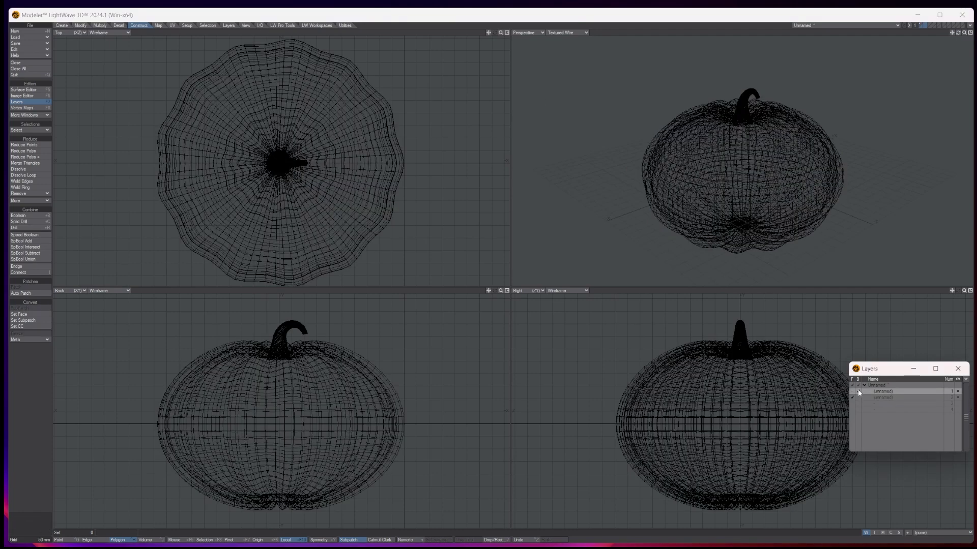
pyautogui.click(260, 26)
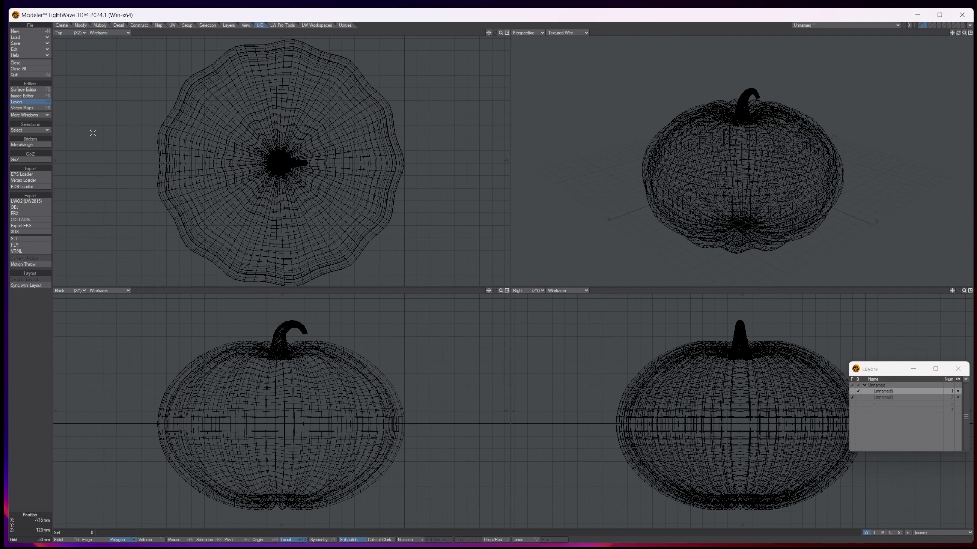
pyautogui.click(28, 176)
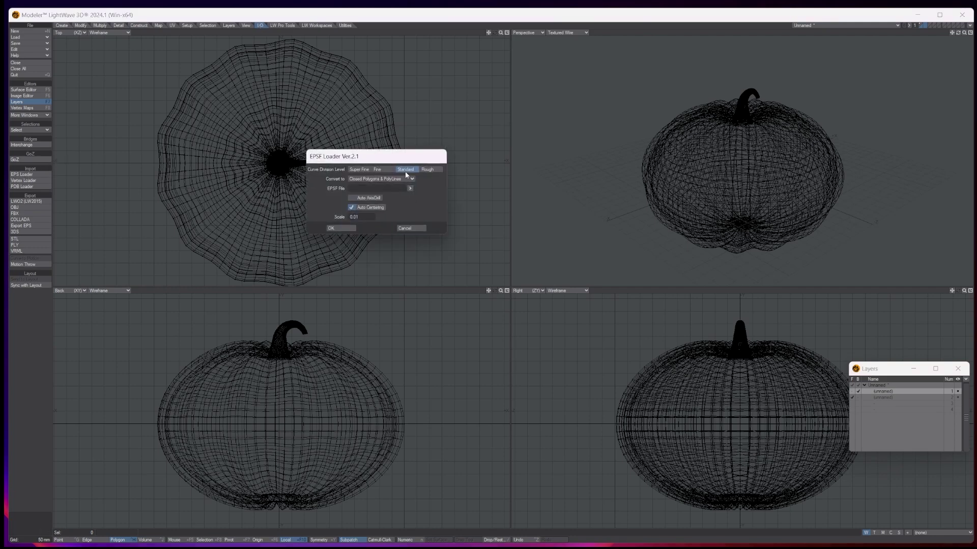
pyautogui.click(387, 170)
pyautogui.click(383, 179)
pyautogui.click(384, 184)
# Import the Face1 EPS file from the Images folder with Auto AxisDrill and Auto Centering enabled, and show the pumpkin layer in the background
pyautogui.click(410, 188)
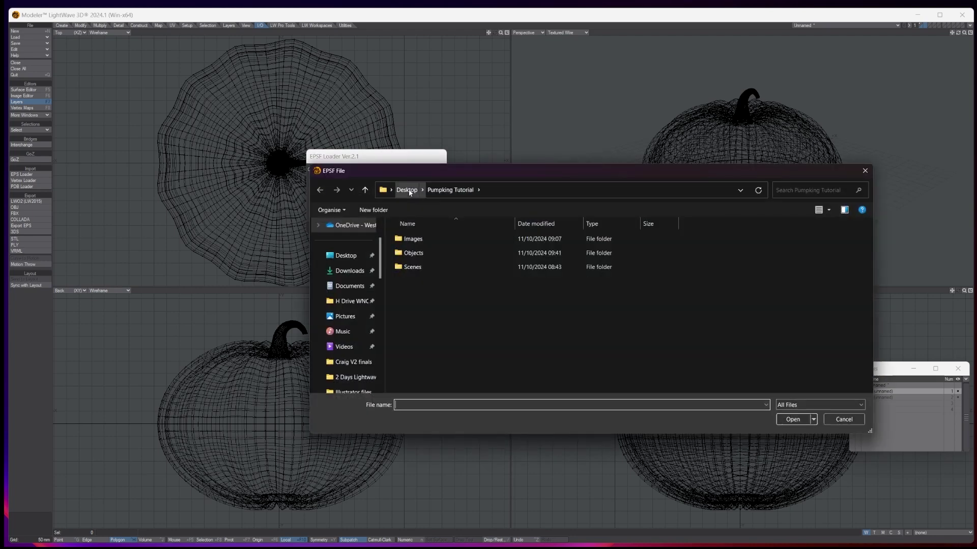
pyautogui.doubleClick(413, 239)
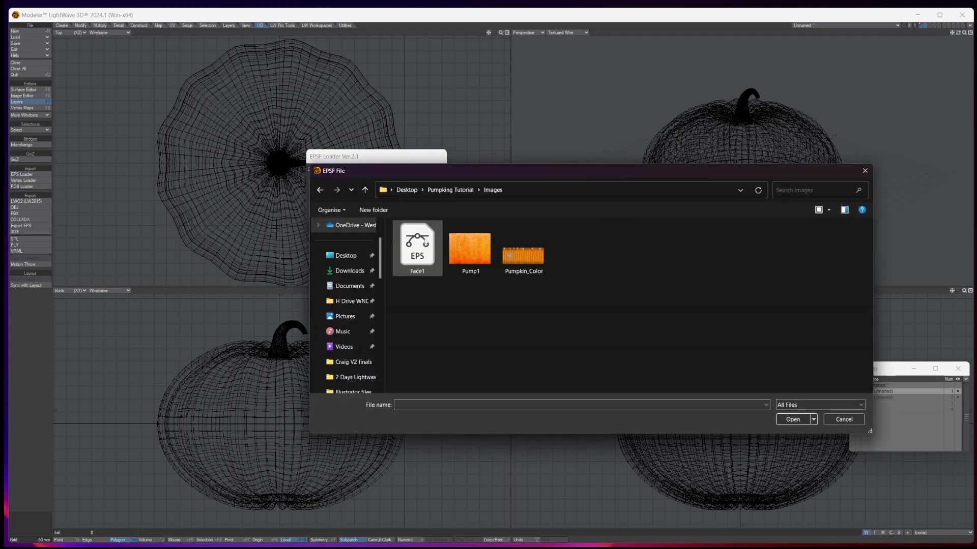
pyautogui.click(427, 242)
pyautogui.click(793, 420)
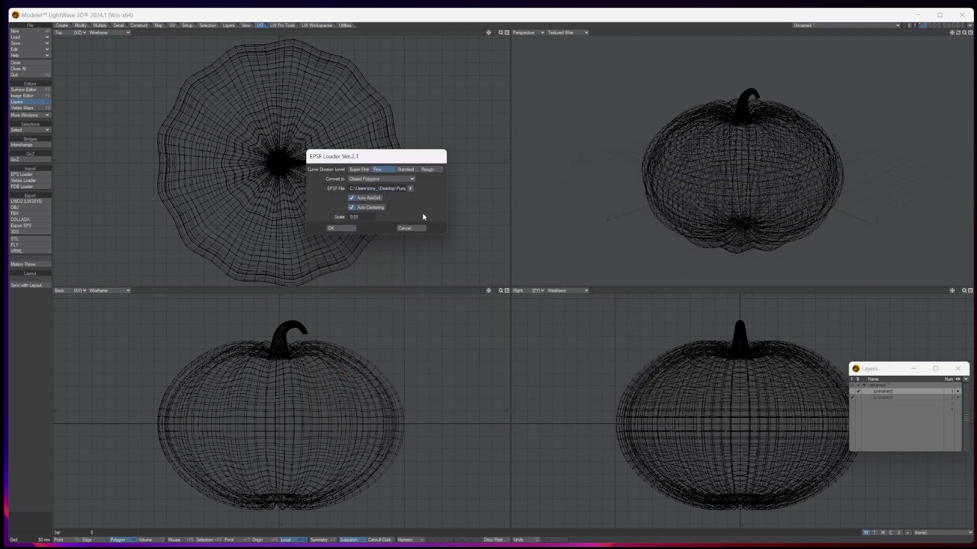
pyautogui.click(342, 230)
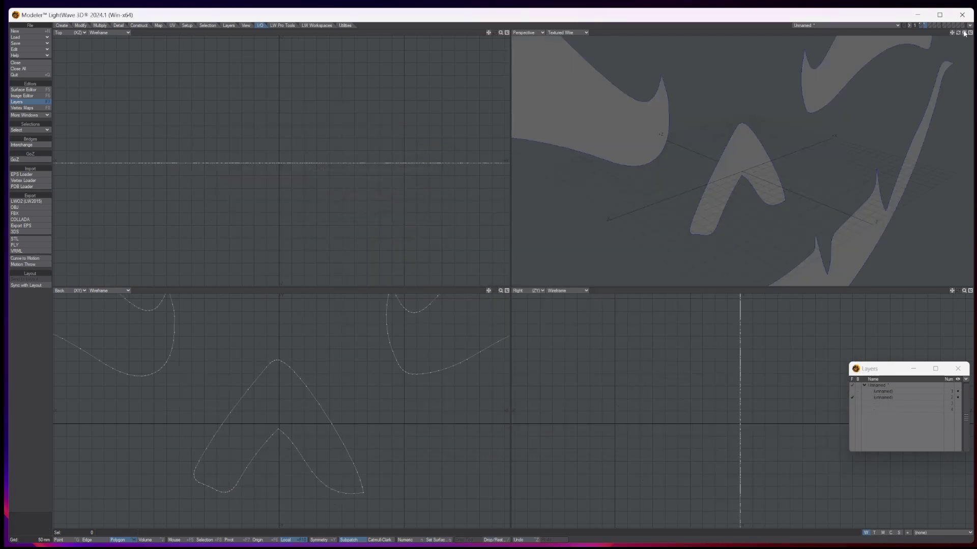
pyautogui.press('a')
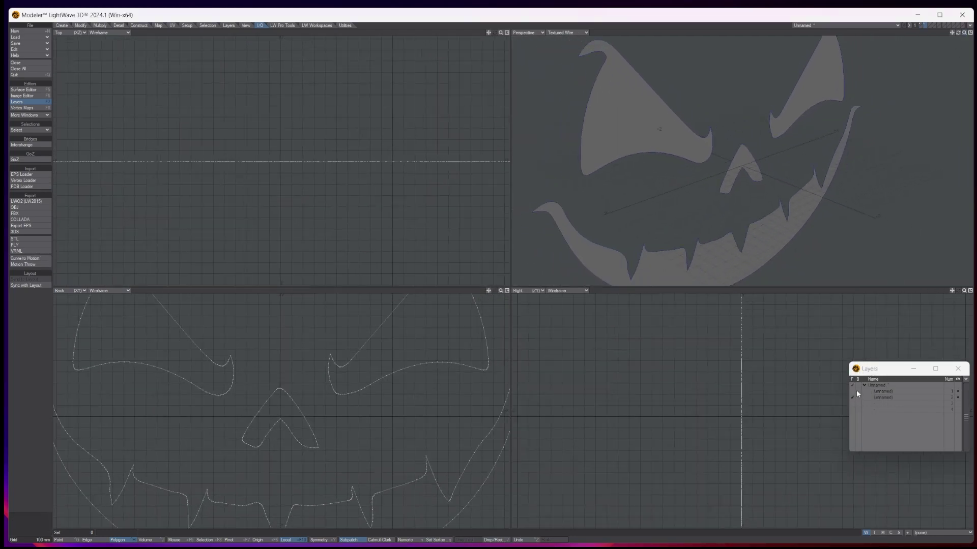
pyautogui.click(857, 392)
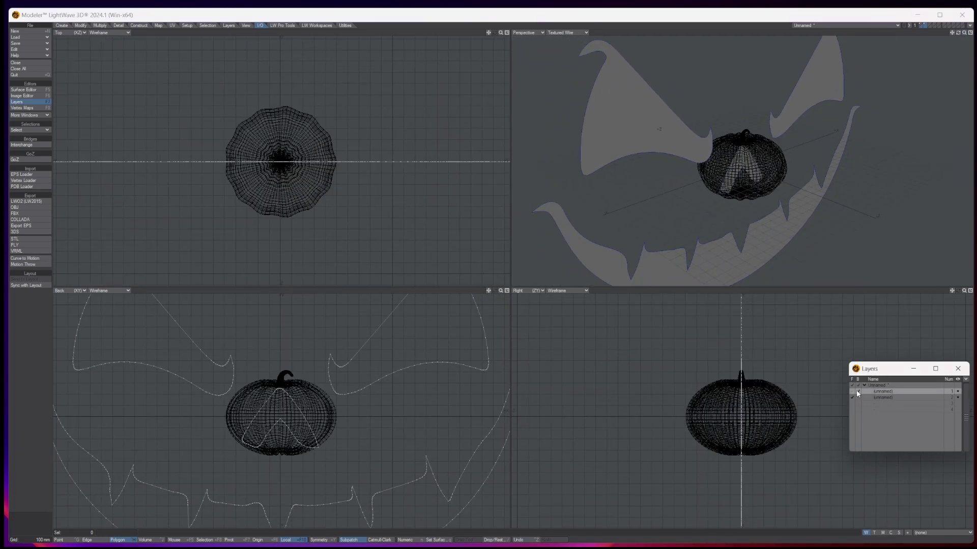
# Set the action center to Mouse and scale the face polygons down around the nose until they fit inside the pumpkin's outline
pyautogui.click(80, 26)
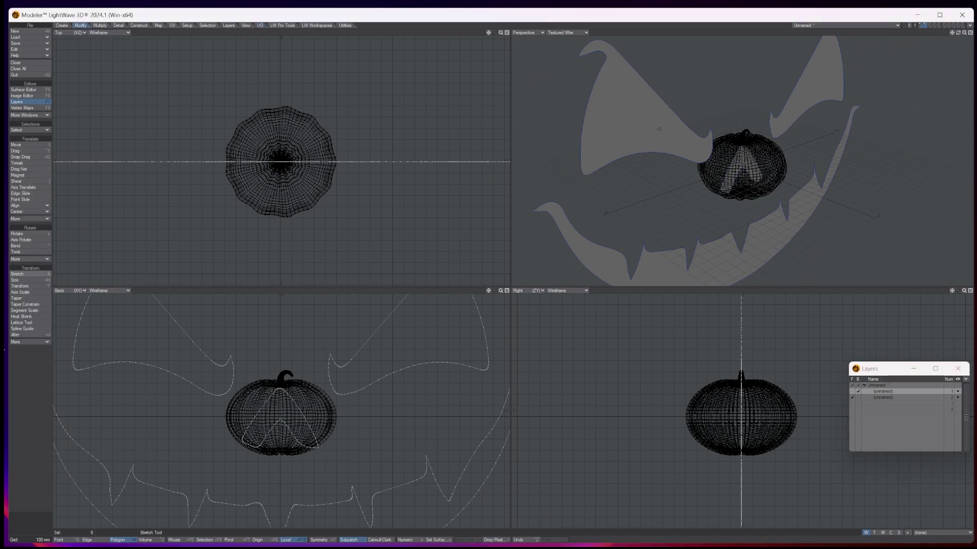
pyautogui.click(17, 280)
pyautogui.moveTo(366, 488); pyautogui.dragTo(244, 489)
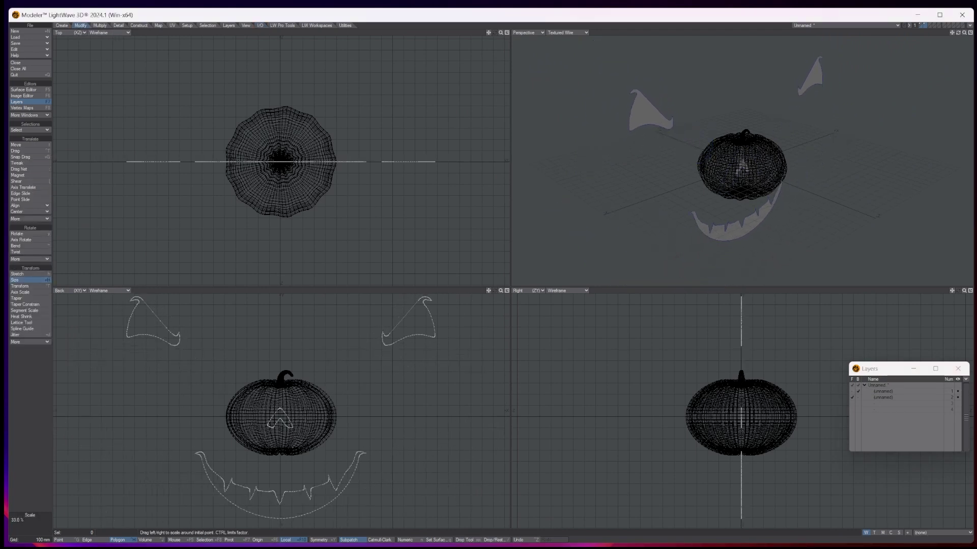
pyautogui.hotkey('ctrl', 'z')
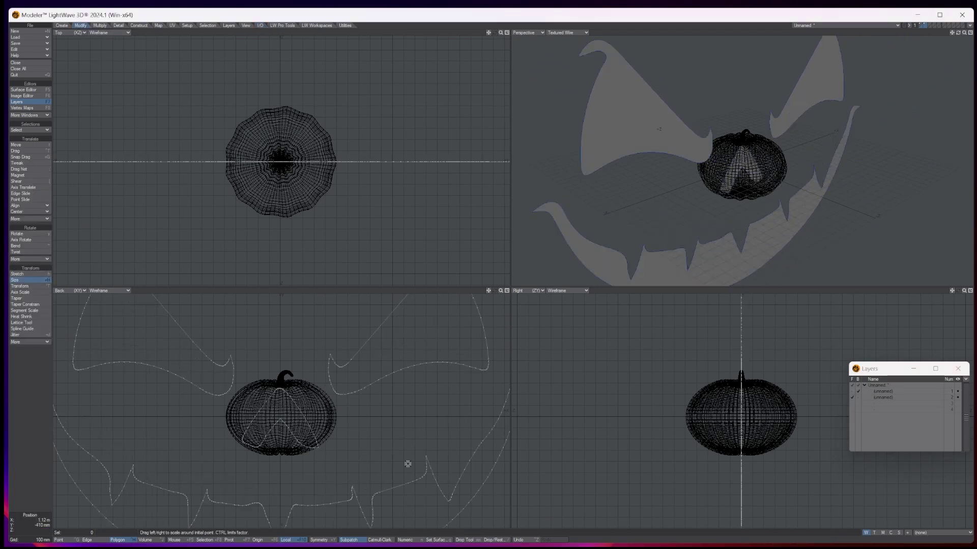
pyautogui.click(194, 540)
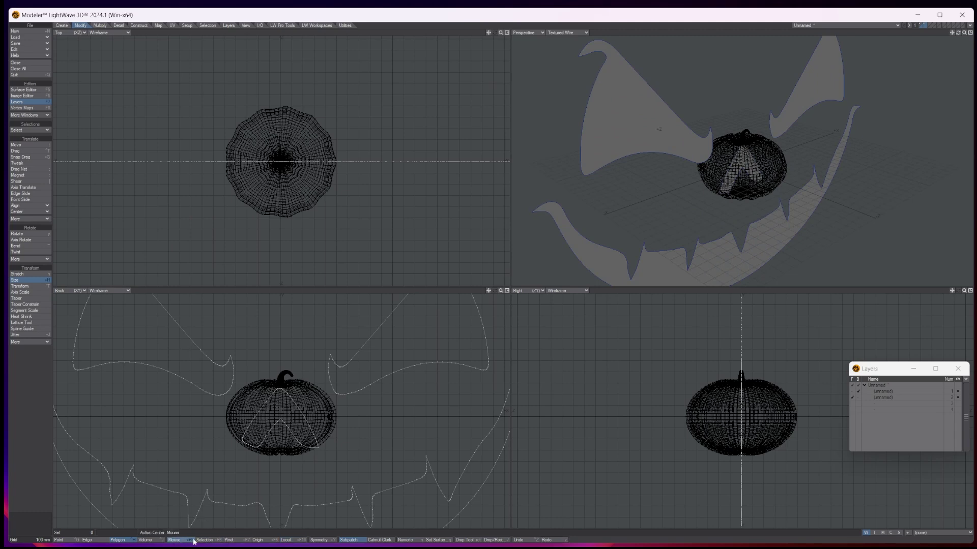
pyautogui.moveTo(267, 421); pyautogui.dragTo(200, 421)
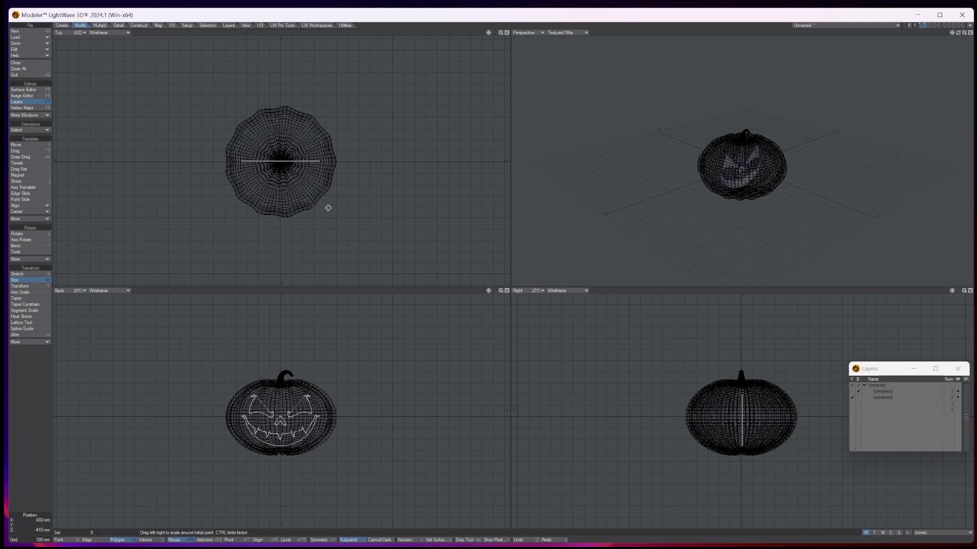
# Move the face polygons along the depth axis in the Right view until they sit clear in front of the pumpkin
pyautogui.press('t')
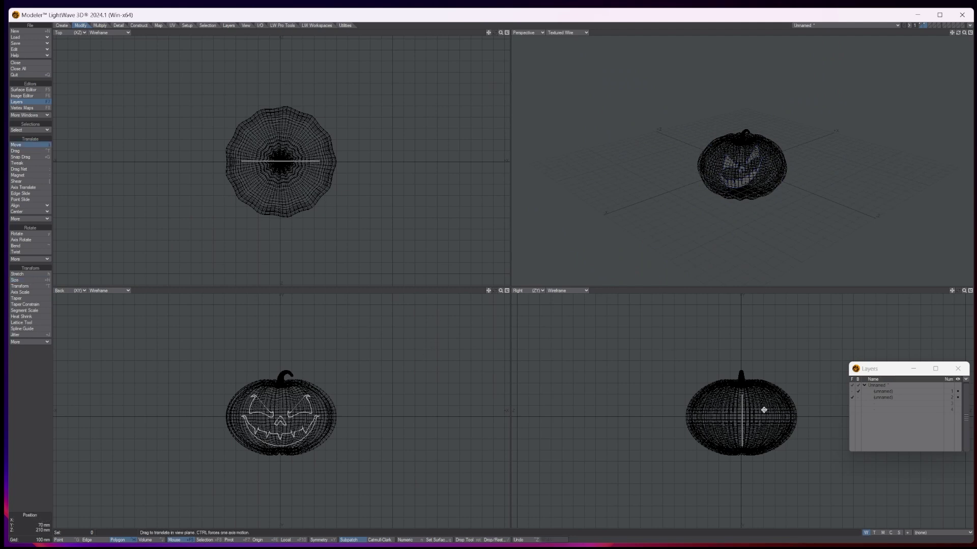
pyautogui.moveTo(746, 415); pyautogui.dragTo(679, 415)
pyautogui.moveTo(957, 32); pyautogui.dragTo(971, 34)
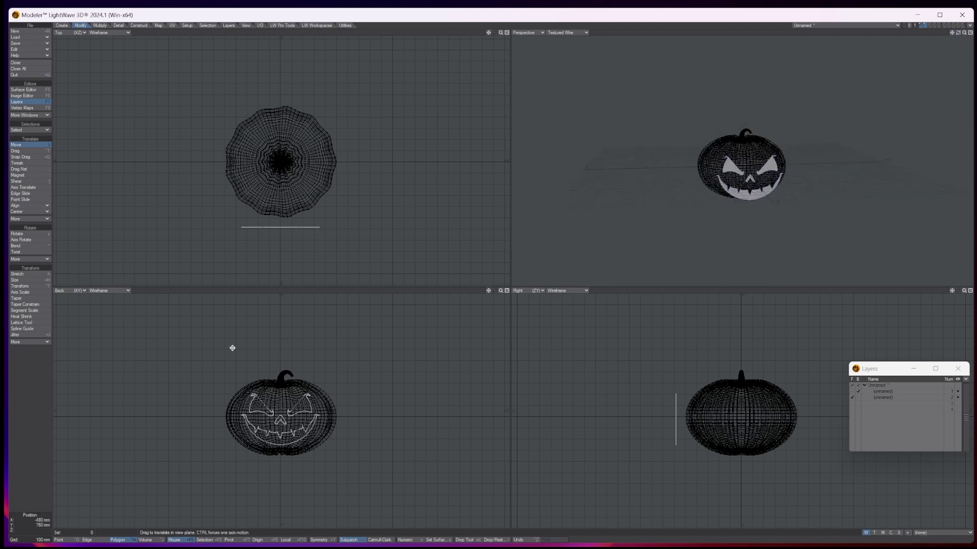
# Scale the face polygons down slightly around the nose and thicken them back through the front of the pumpkin
pyautogui.click(21, 280)
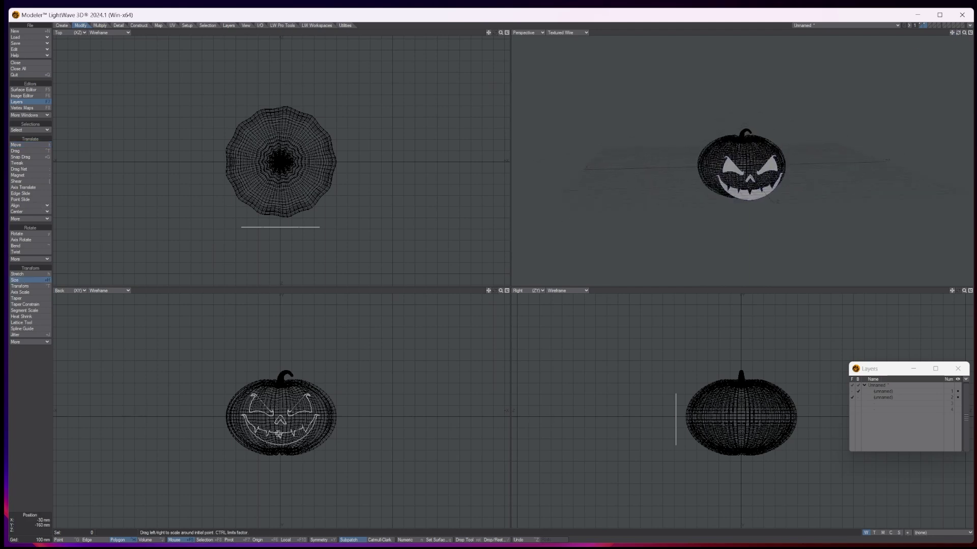
pyautogui.moveTo(285, 420); pyautogui.dragTo(281, 419)
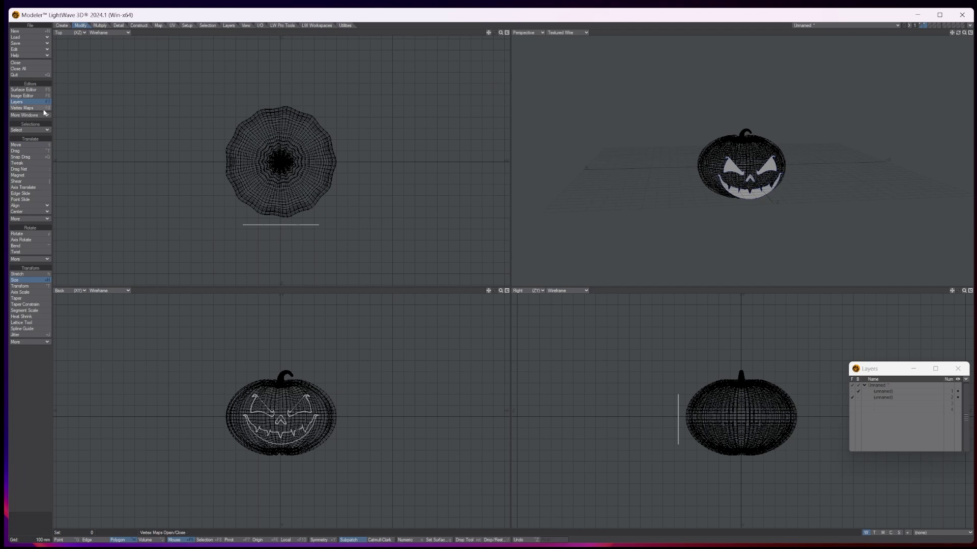
pyautogui.click(100, 25)
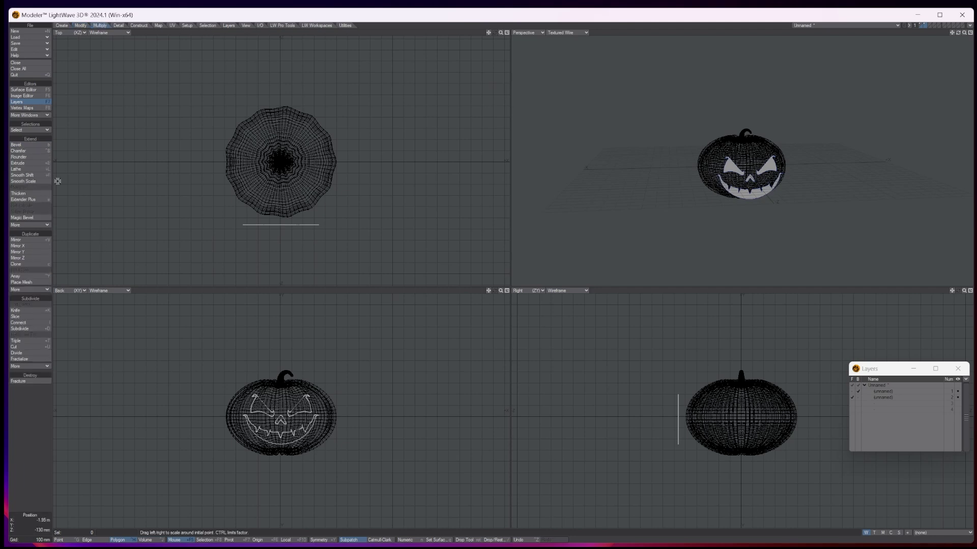
pyautogui.click(18, 193)
pyautogui.moveTo(280, 233); pyautogui.dragTo(234, 181)
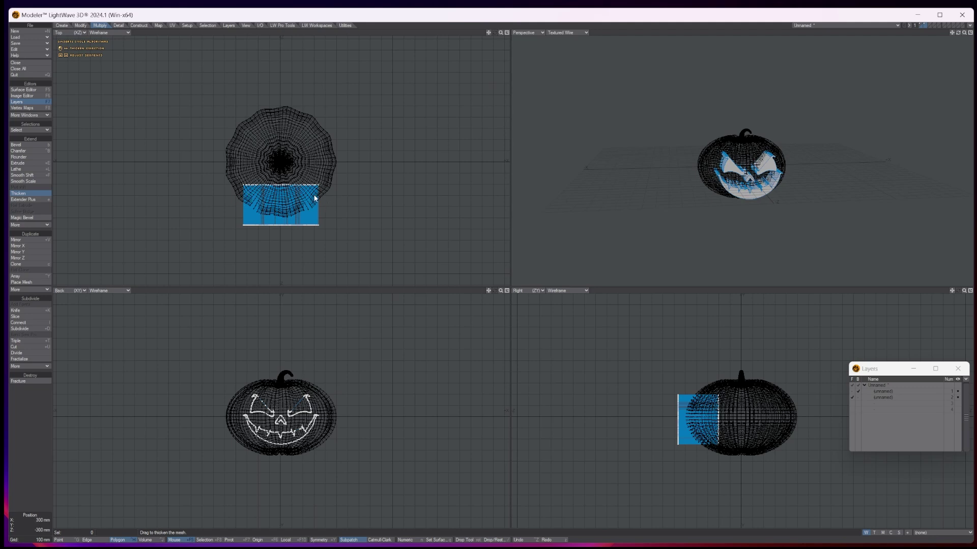
pyautogui.press('space')
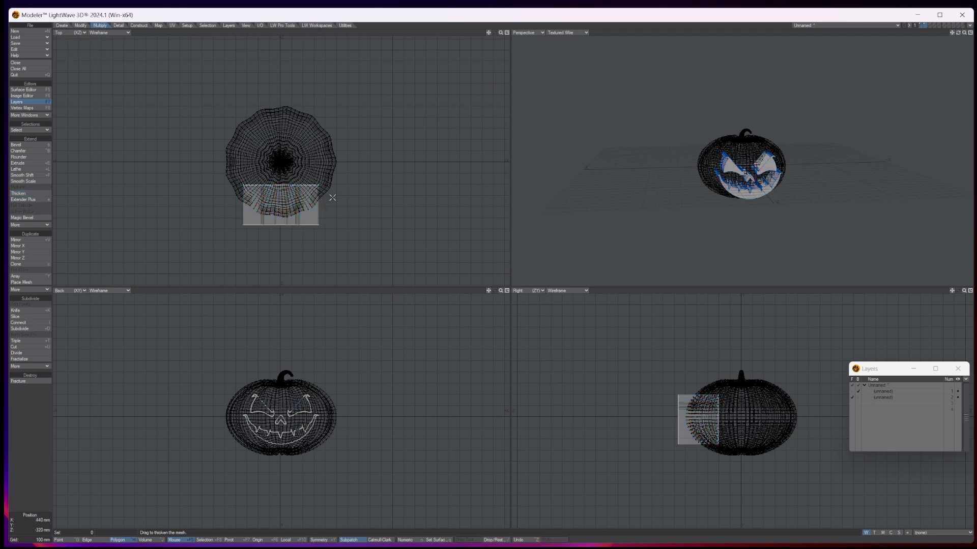
# Carve the face by Boolean-subtracting the background face layer from the pumpkin, and make the pumpkin the only active layer
pyautogui.click(853, 391)
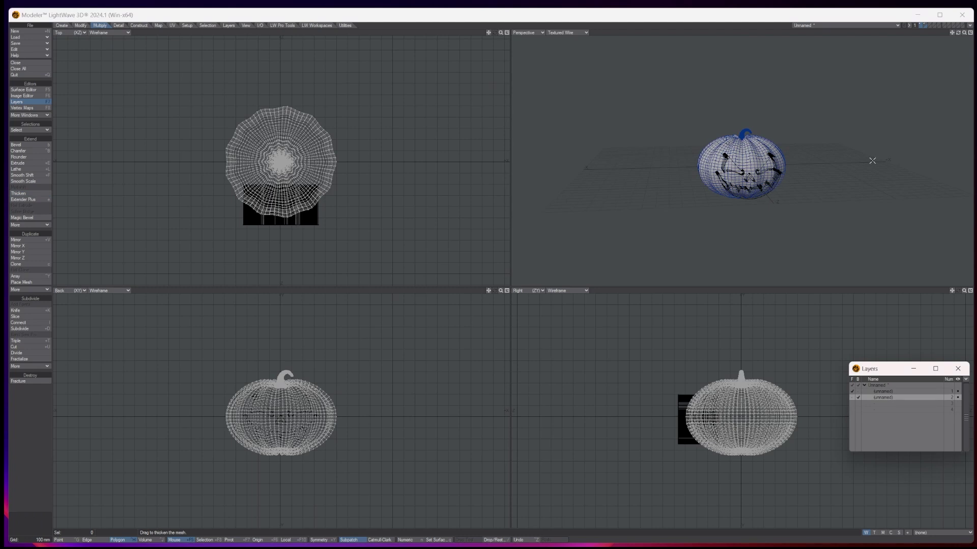
pyautogui.moveTo(958, 33)
pyautogui.mouseDown()
pyautogui.moveTo(915, 23)
pyautogui.moveTo(951, 27)
pyautogui.mouseUp()
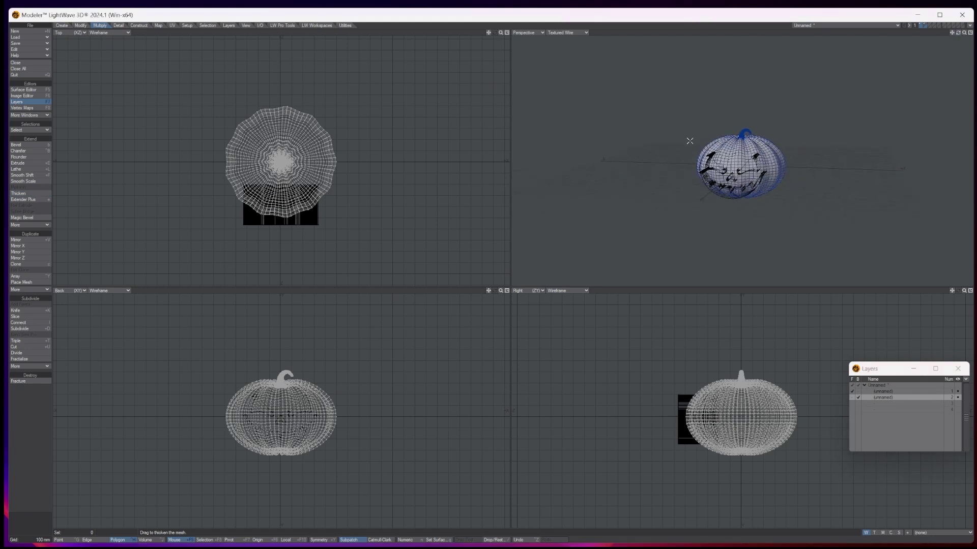
pyautogui.click(139, 26)
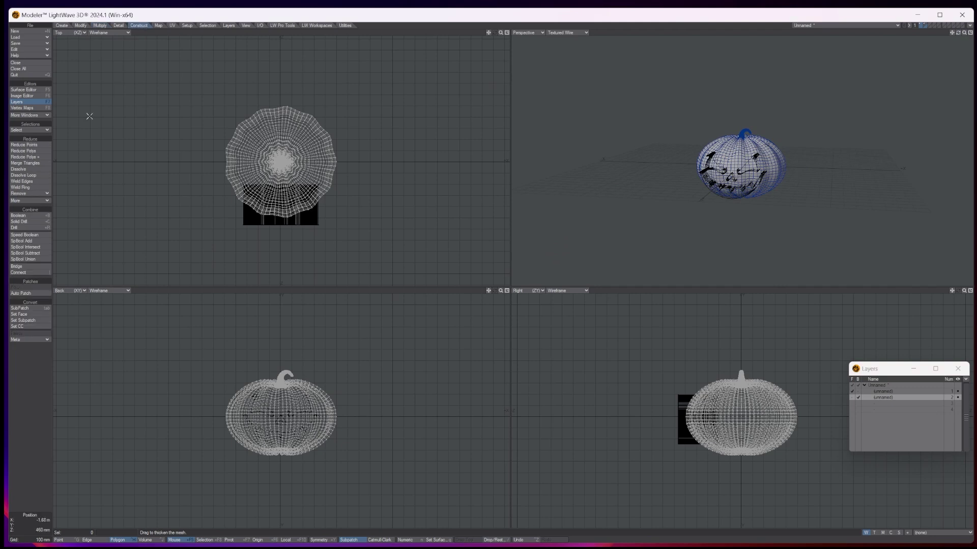
pyautogui.click(18, 216)
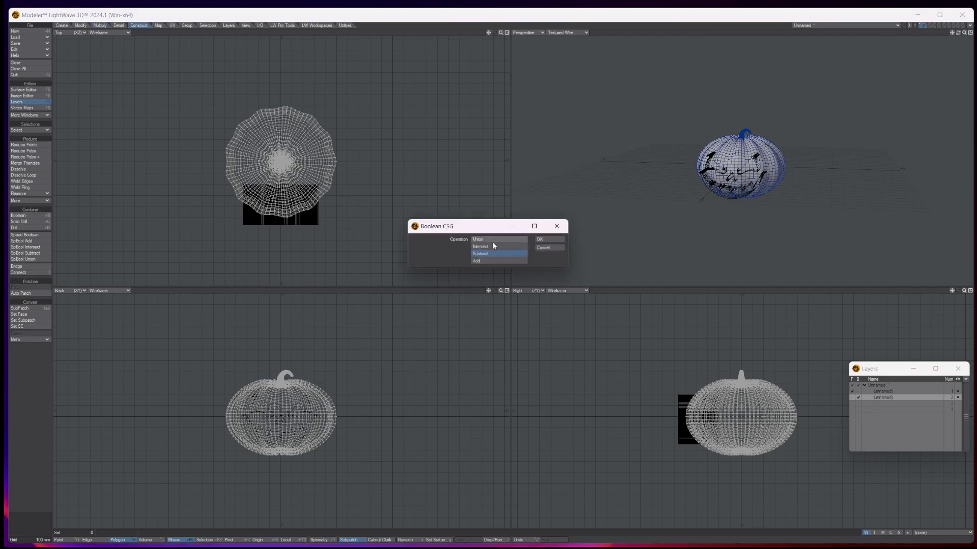
pyautogui.click(547, 241)
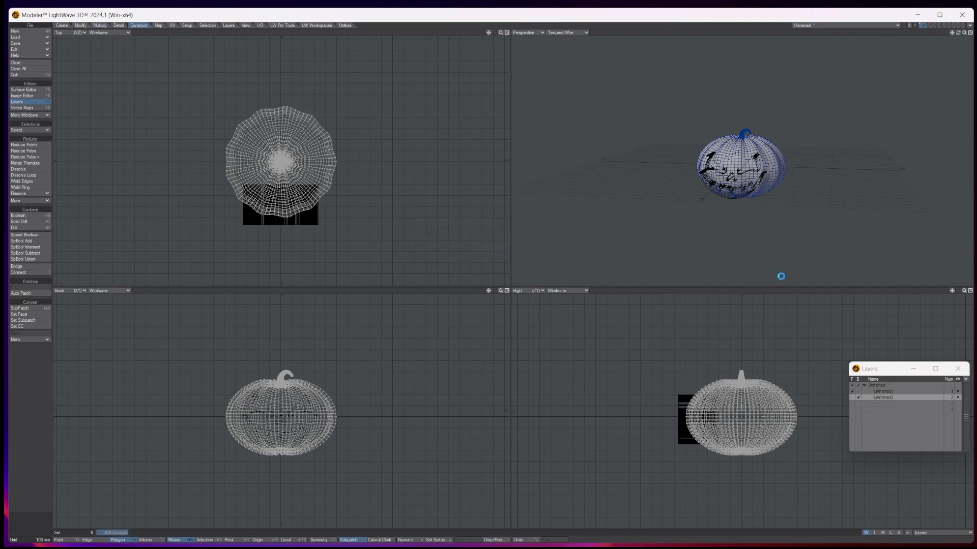
pyautogui.click(880, 392)
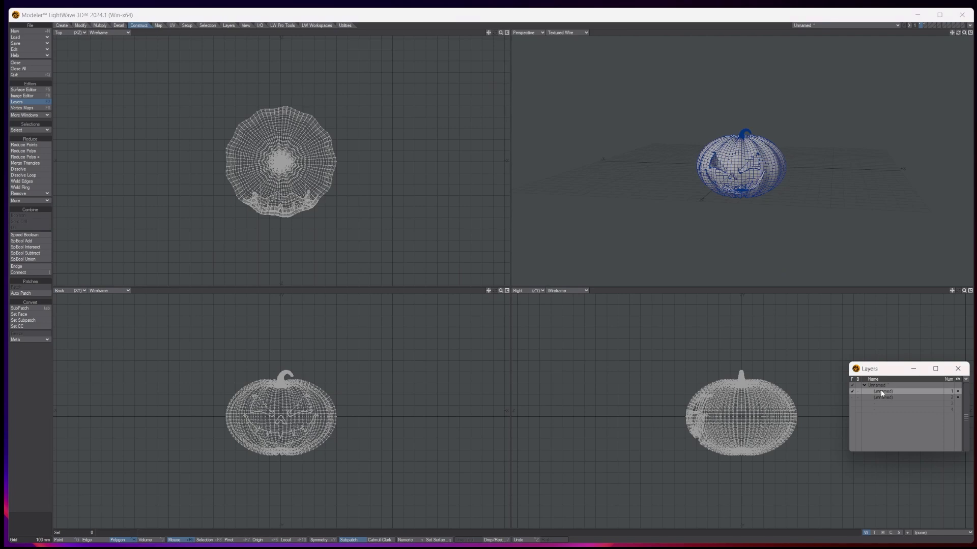
# Select all polygons connected to the stem and invert the selection to the carved pumpkin body
pyautogui.press('a')
pyautogui.moveTo(960, 31)
pyautogui.mouseDown()
pyautogui.moveTo(976, 30)
pyautogui.moveTo(918, 33)
pyautogui.moveTo(960, 34)
pyautogui.mouseUp()
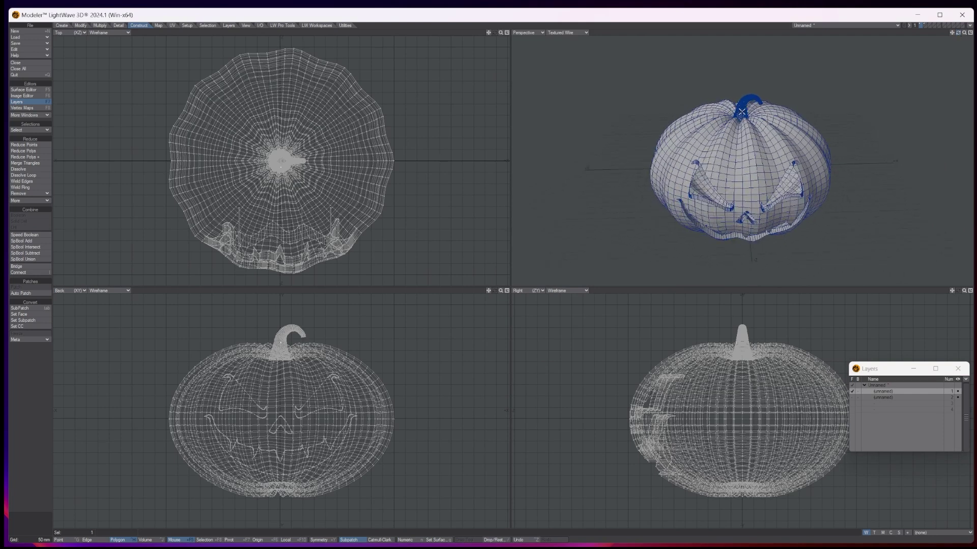
pyautogui.click(207, 25)
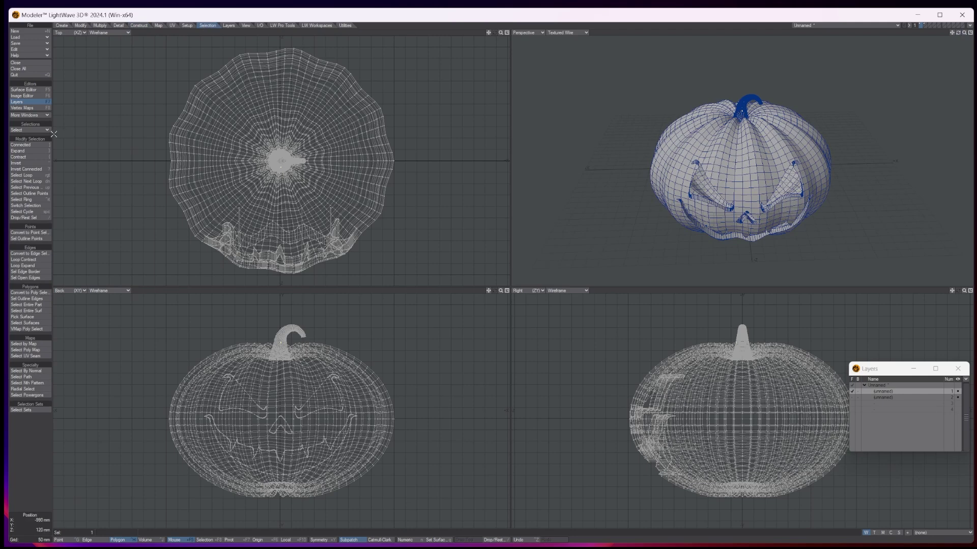
pyautogui.press(']')
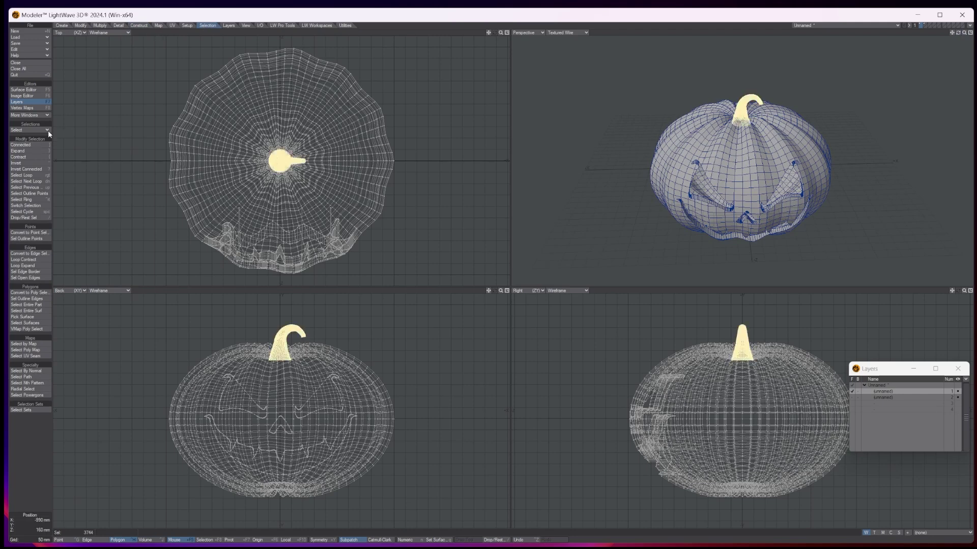
pyautogui.click(40, 131)
pyautogui.click(40, 131)
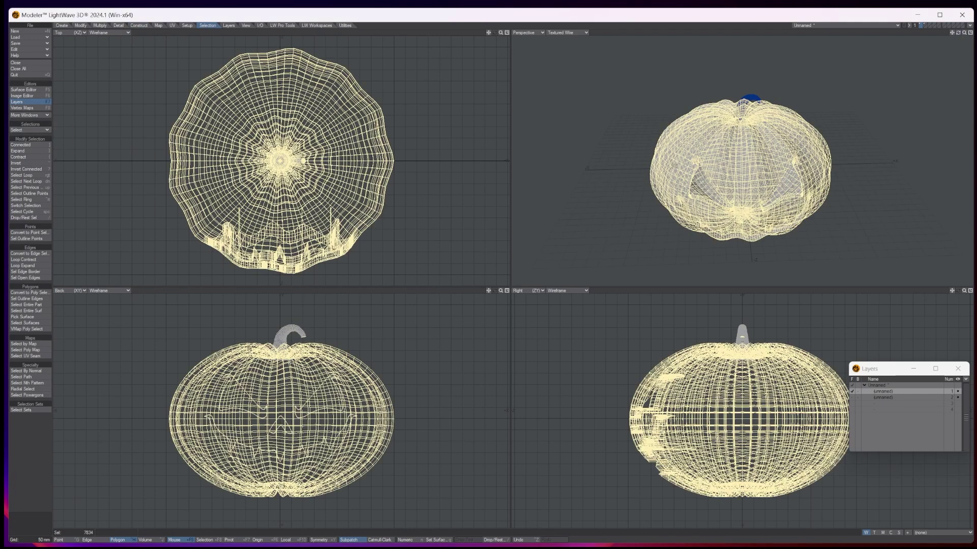
# Switch the Top viewport to a UV Texture view and fit the UV area in it
pyautogui.click(67, 33)
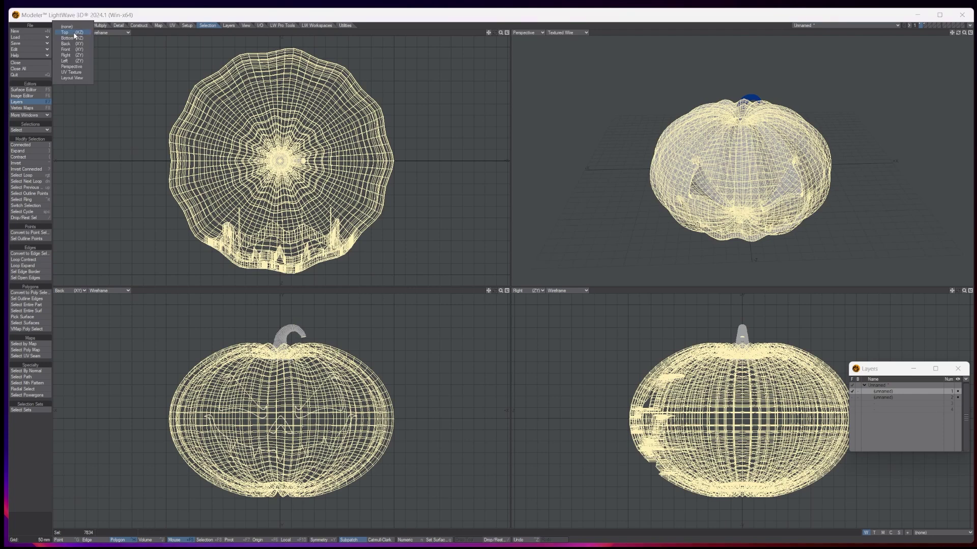
pyautogui.click(71, 72)
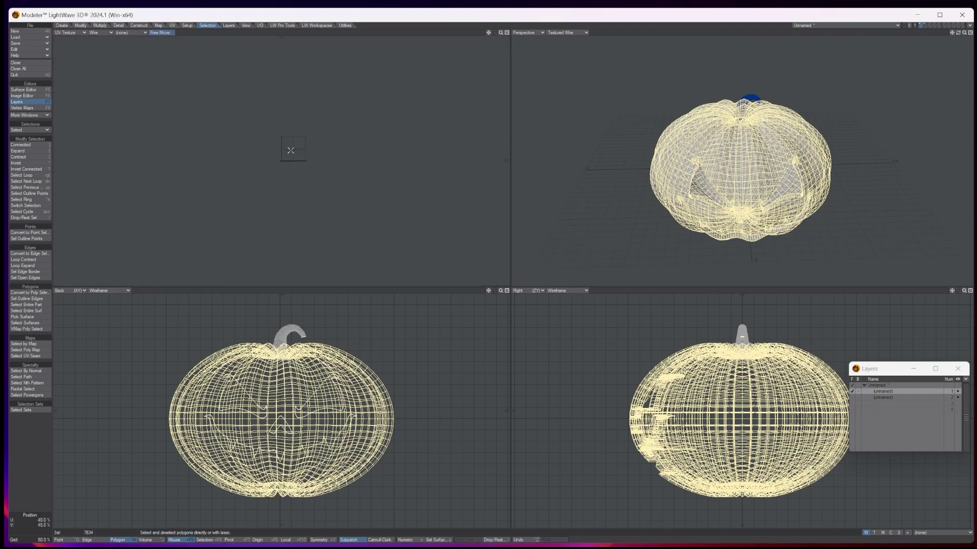
pyautogui.press('a')
# Create a Spherical UV map named Texture on the Y axis with Automatic settings for the pumpkin body, and clear the selection
pyautogui.click(172, 25)
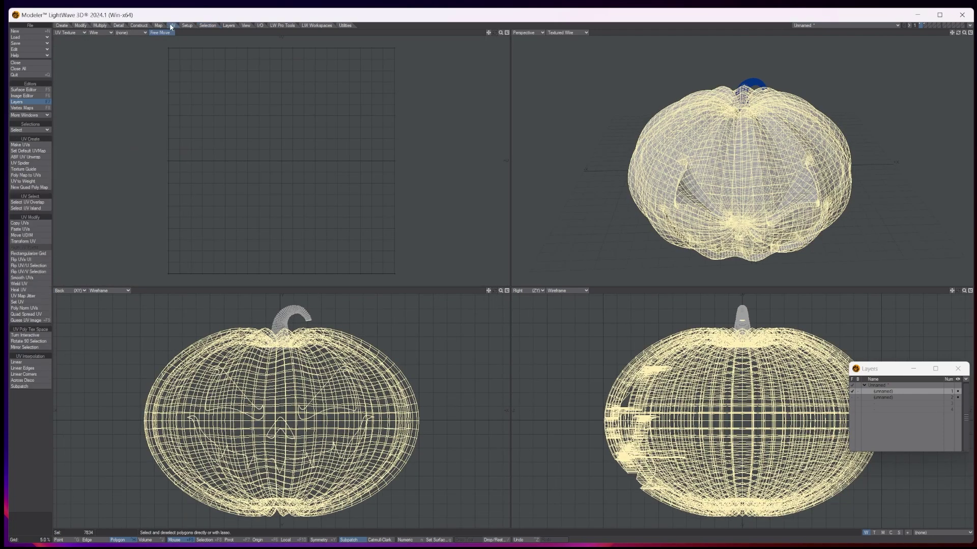
pyautogui.click(28, 144)
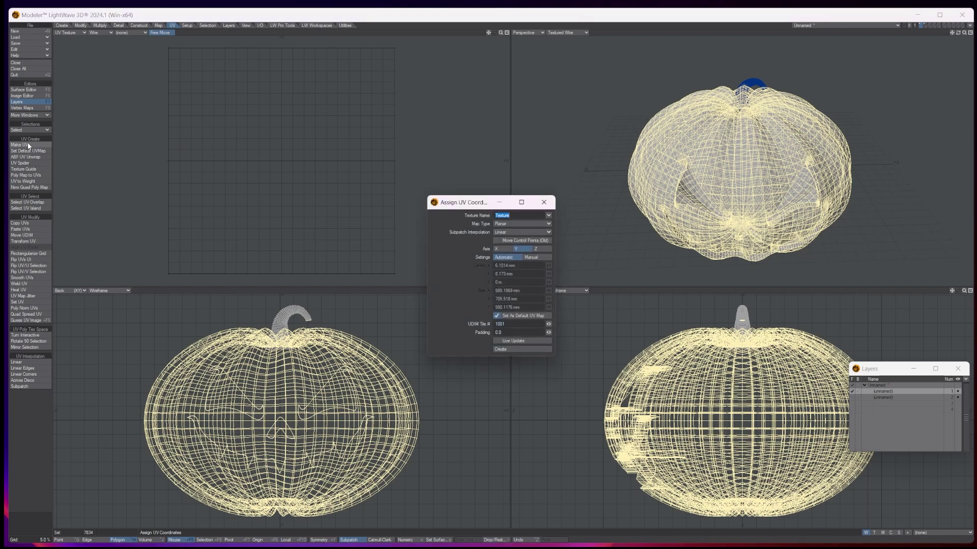
pyautogui.click(511, 224)
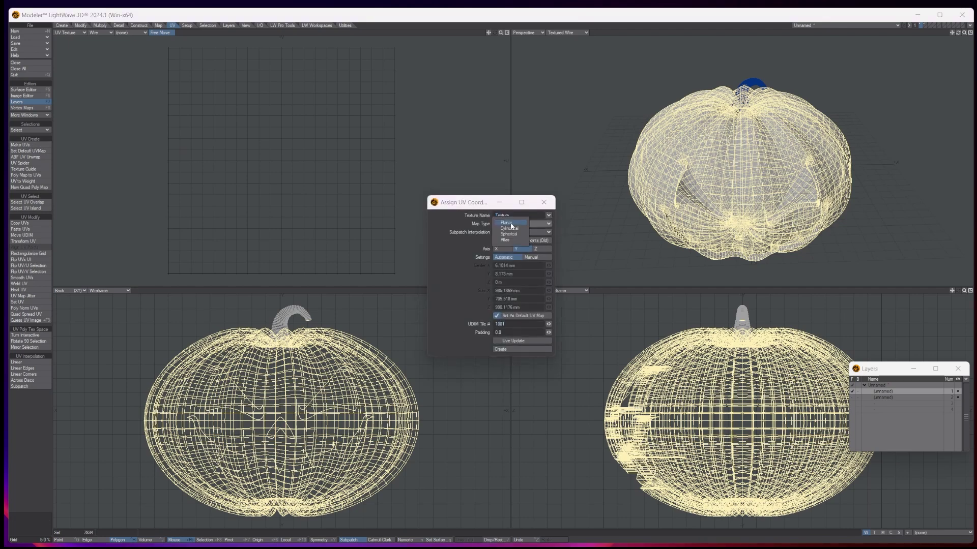
pyautogui.click(504, 257)
pyautogui.click(514, 340)
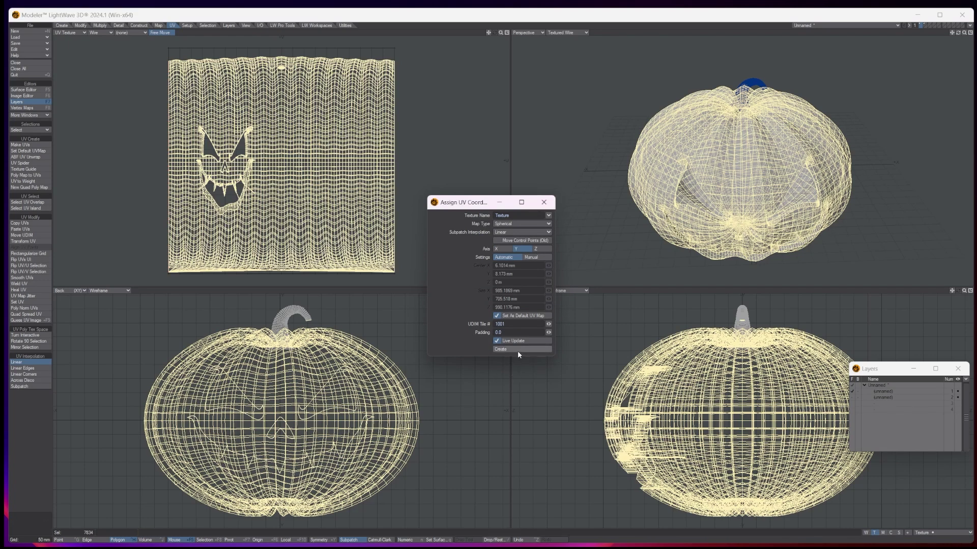
pyautogui.click(543, 204)
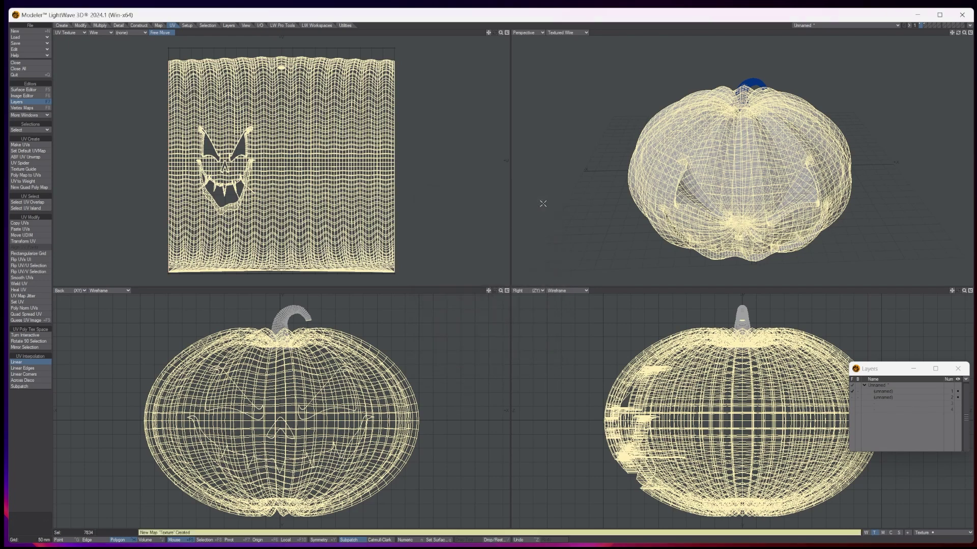
pyautogui.click(543, 206)
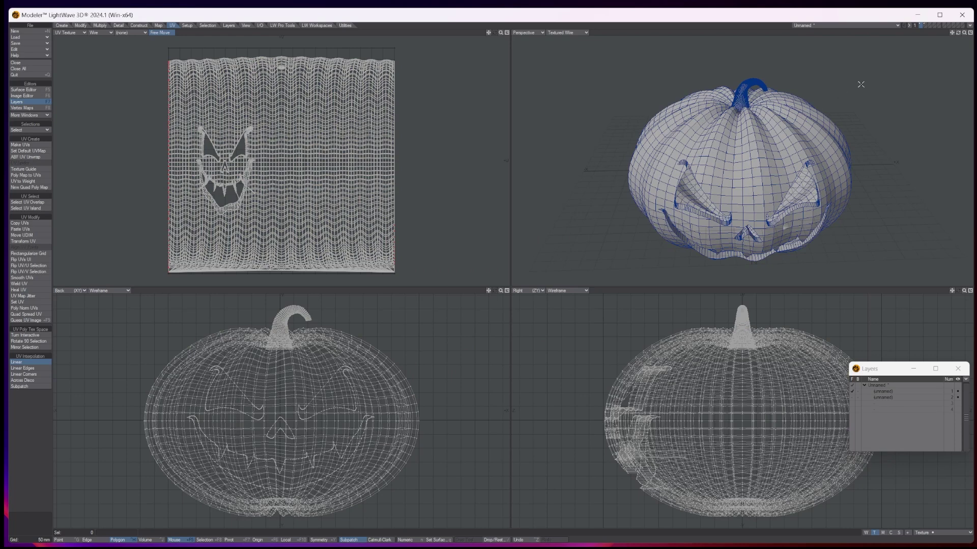
# Assign a new surface named Pumpkin to the whole pumpkin mesh
pyautogui.click(87, 540)
pyautogui.press('space')
pyautogui.moveTo(961, 34); pyautogui.dragTo(844, 78)
pyautogui.press('q')
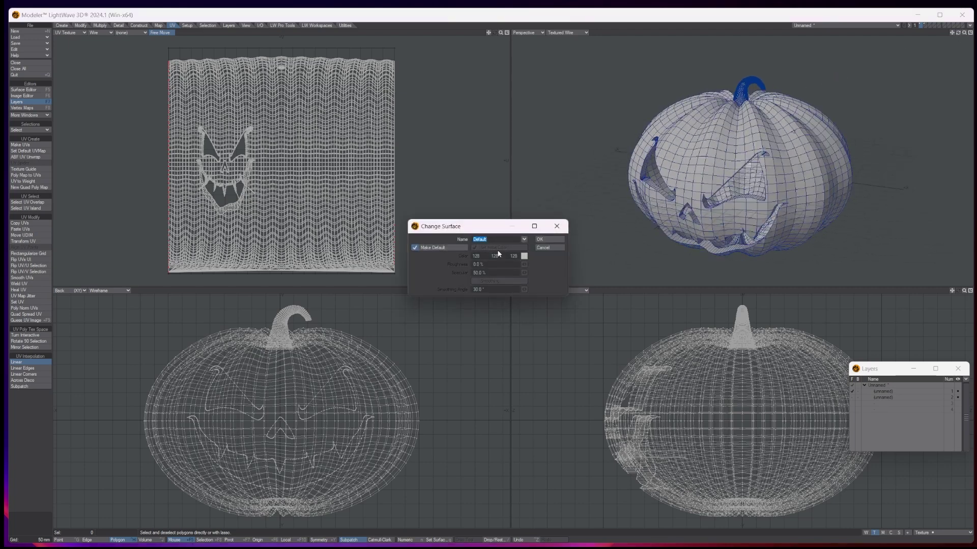
pyautogui.write('Pu')
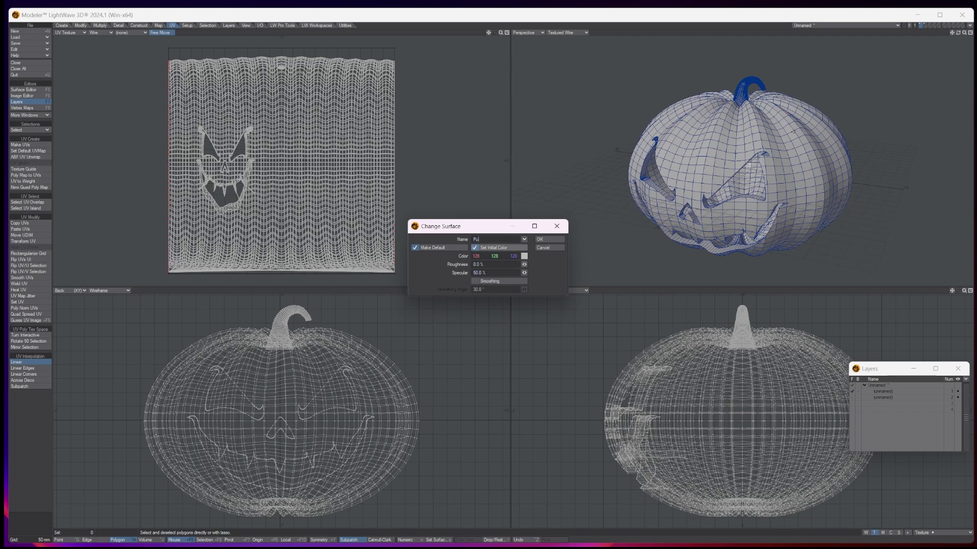
pyautogui.write('mpkin')
pyautogui.click(546, 240)
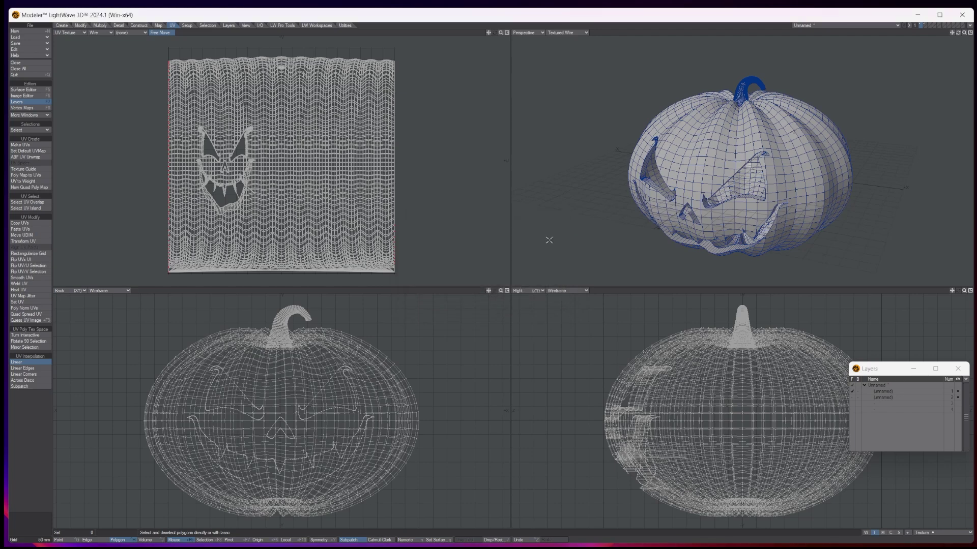
# Add a 2D Image texture node to the Pumpkin surface and connect its Color output to the Principled BSDF's Color
pyautogui.click(24, 90)
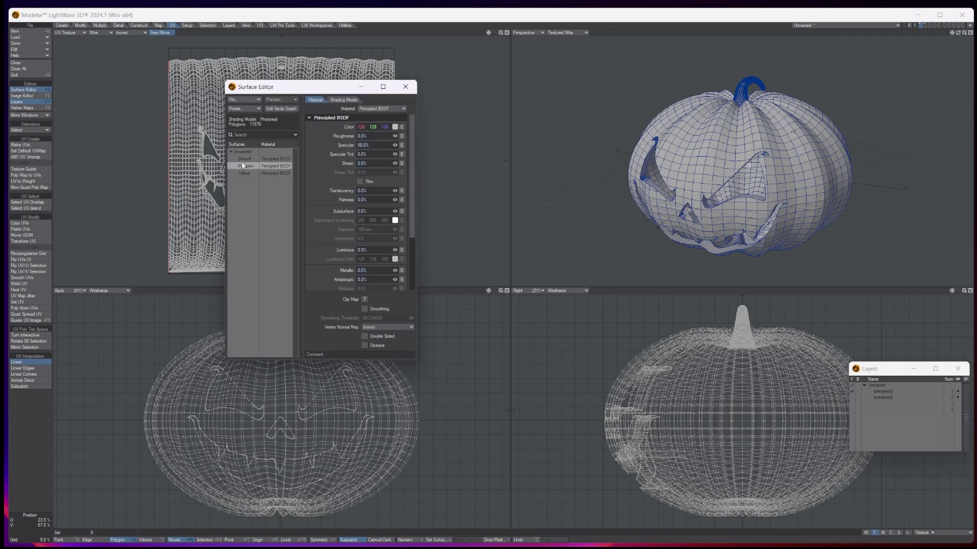
pyautogui.doubleClick(244, 166)
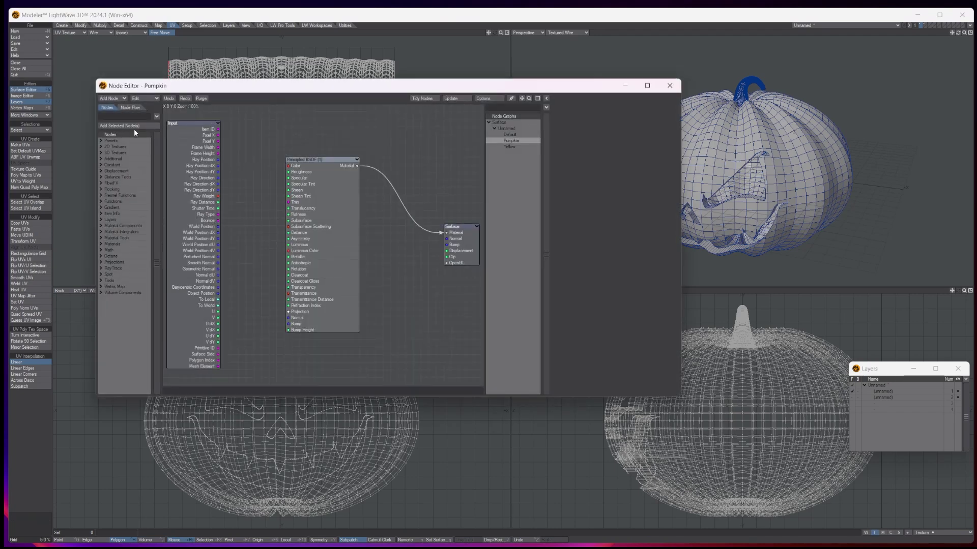
pyautogui.click(101, 146)
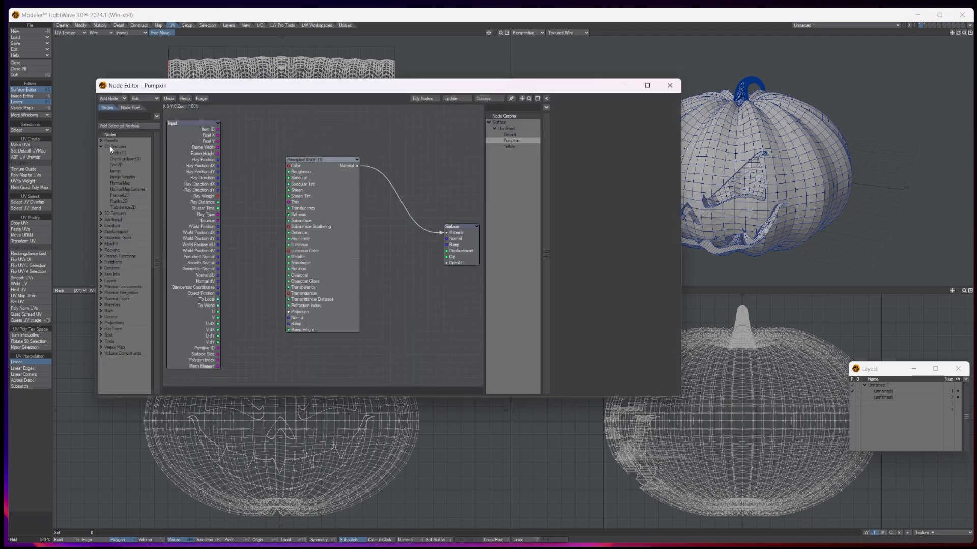
pyautogui.doubleClick(116, 171)
pyautogui.moveTo(322, 209); pyautogui.dragTo(288, 165)
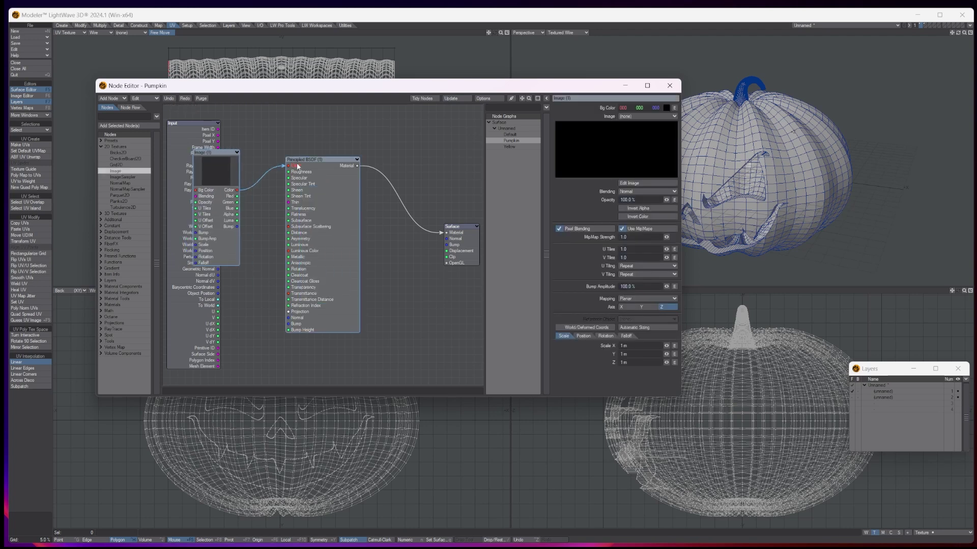
pyautogui.moveTo(207, 168); pyautogui.dragTo(225, 171)
# Load the Pump1 picture from the Images folder into the Image node
pyautogui.click(635, 116)
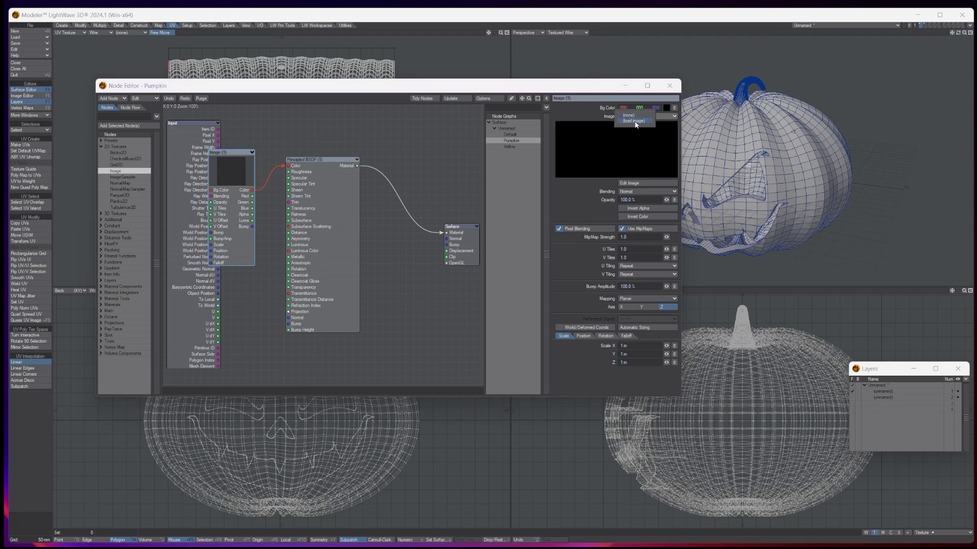
pyautogui.click(643, 116)
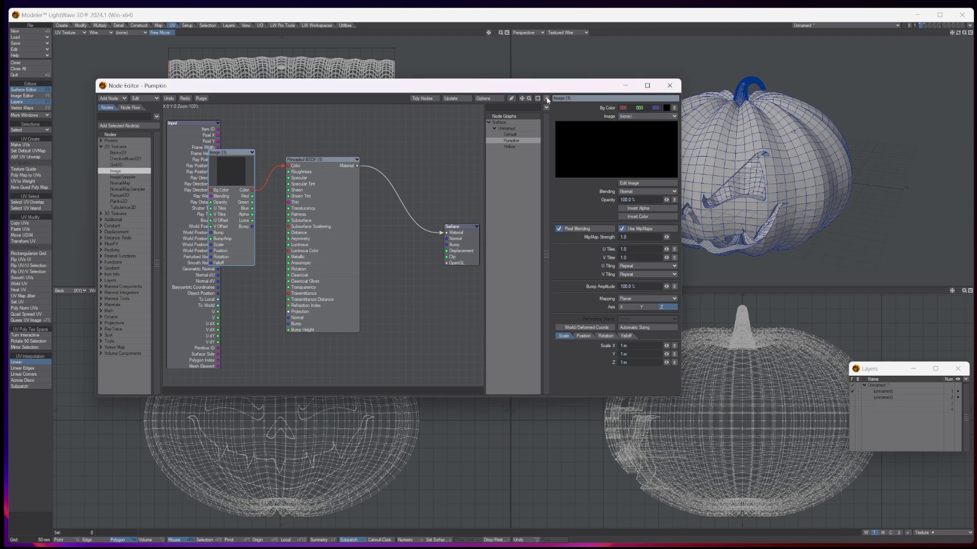
pyautogui.click(656, 118)
pyautogui.click(656, 123)
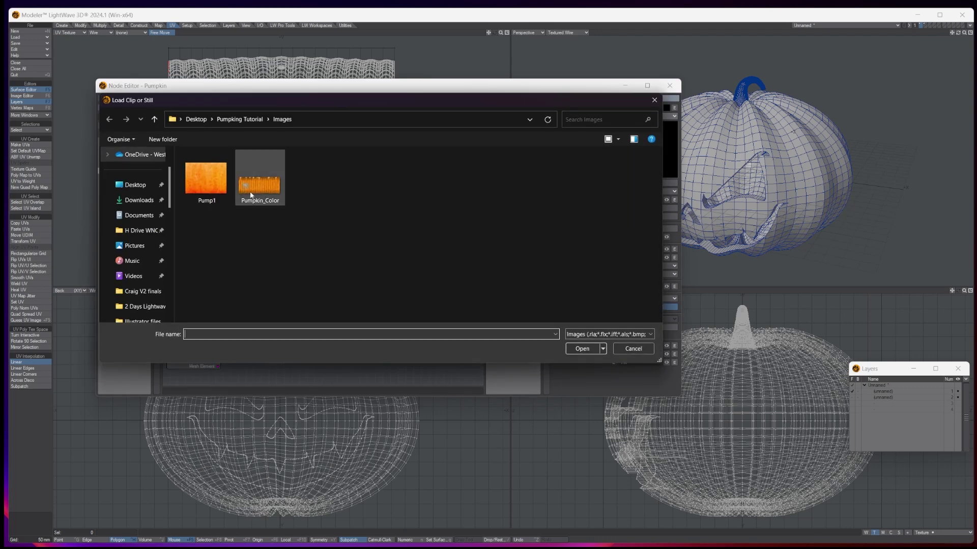
pyautogui.click(214, 190)
pyautogui.click(579, 350)
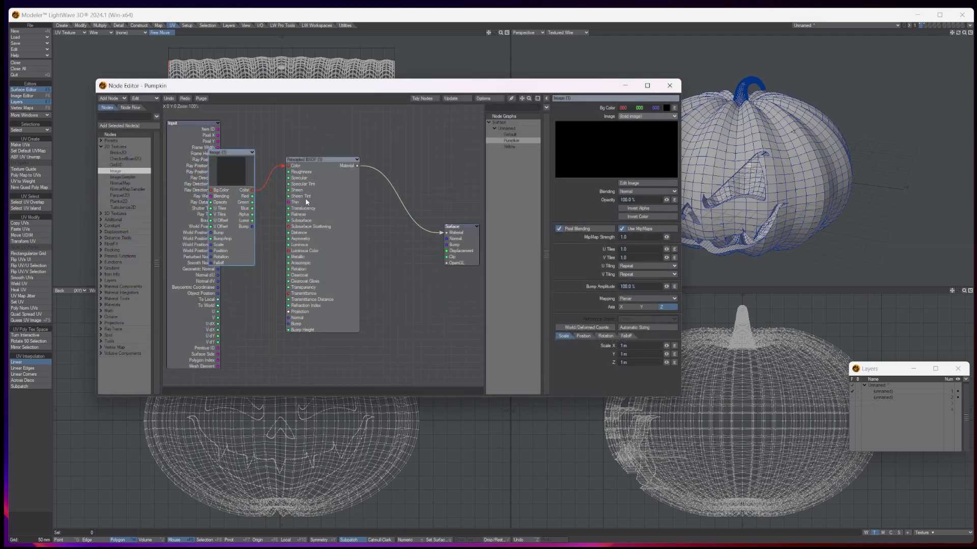
# Set the Image node's mapping to UV Map using the Texture map, and close the node editor
pyautogui.click(631, 298)
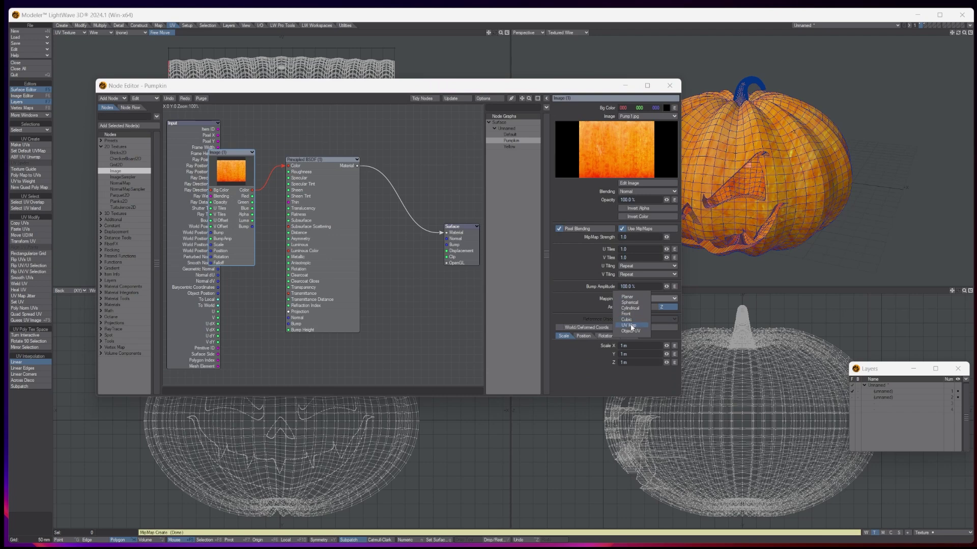
pyautogui.click(630, 325)
pyautogui.click(630, 307)
pyautogui.click(629, 310)
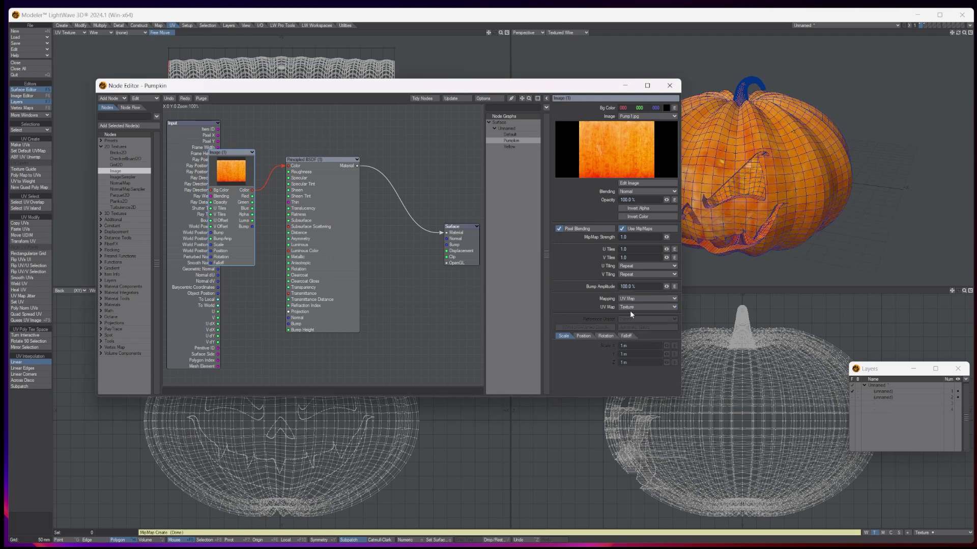
pyautogui.click(670, 85)
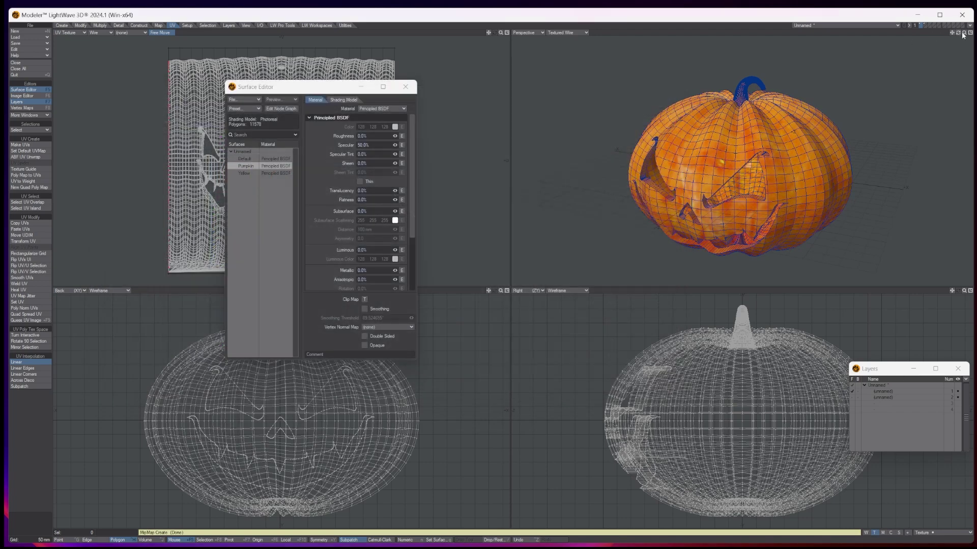
# Select all connected polygons of the pumpkin's stem and name a new surface Stroke for them
pyautogui.moveTo(963, 34)
pyautogui.mouseDown()
pyautogui.moveTo(951, 34)
pyautogui.moveTo(973, 29)
pyautogui.moveTo(946, 35)
pyautogui.moveTo(959, 36)
pyautogui.mouseUp()
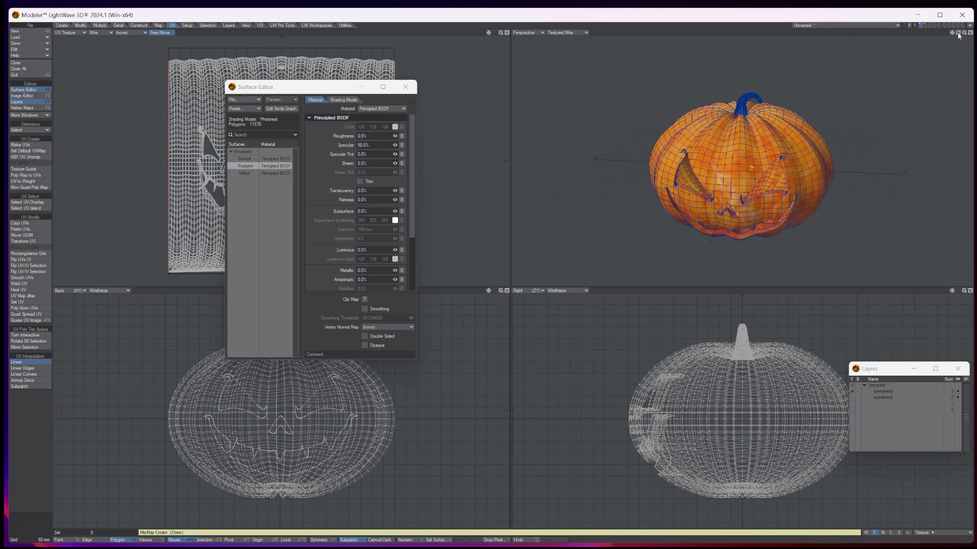
pyautogui.click(740, 109)
pyautogui.press(']')
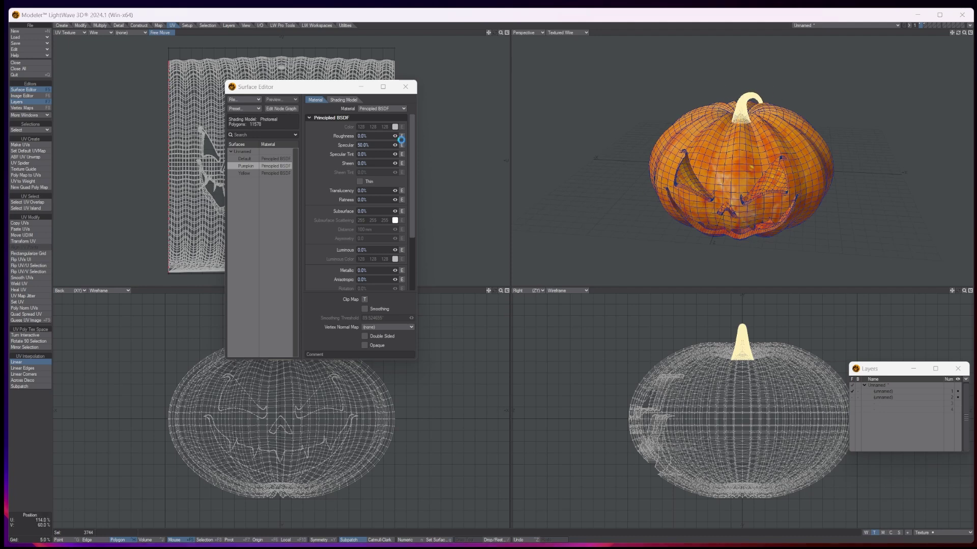
pyautogui.write('qStroke')
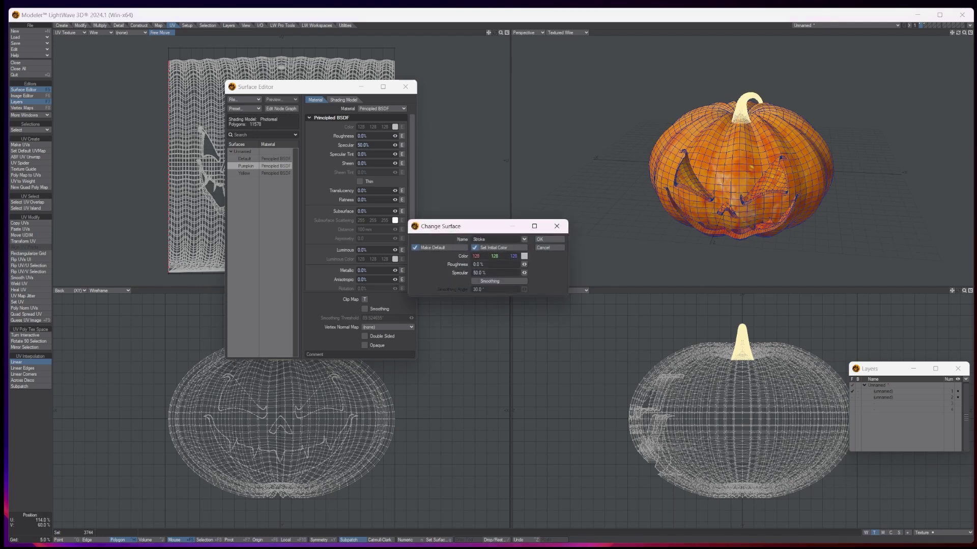
# Set the stem surface's colour to dark brown with RGB 35, 10, 0 and apply the surface
pyautogui.click(523, 256)
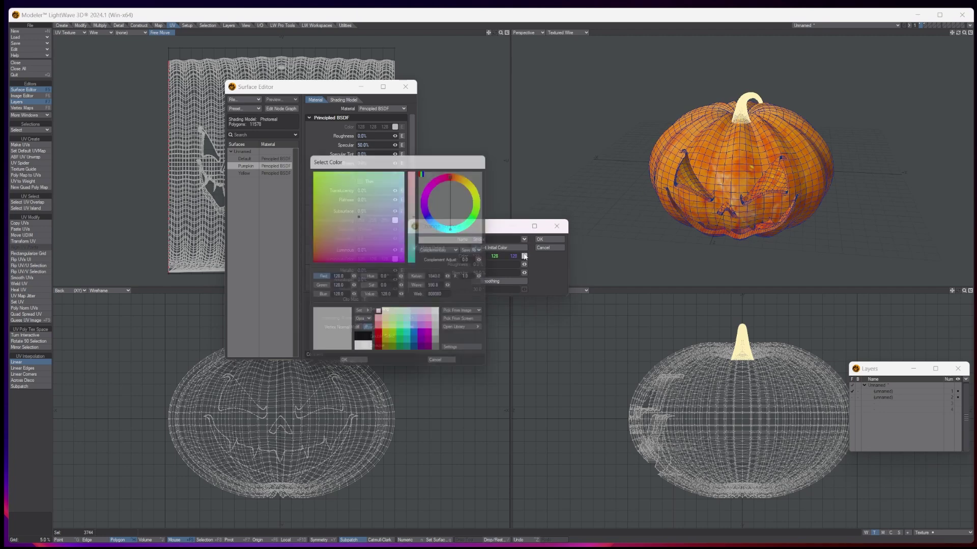
pyautogui.click(379, 339)
pyautogui.moveTo(353, 287); pyautogui.dragTo(357, 288)
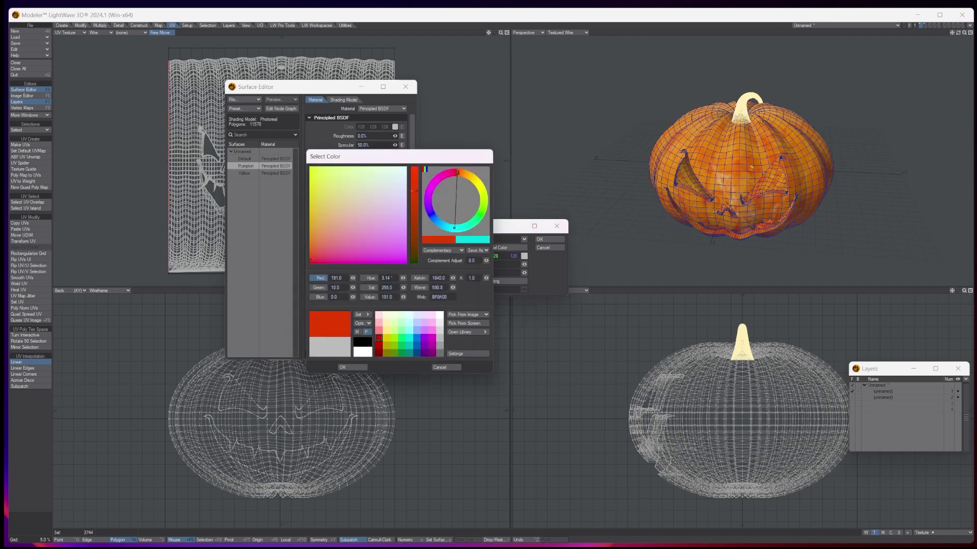
pyautogui.click(414, 260)
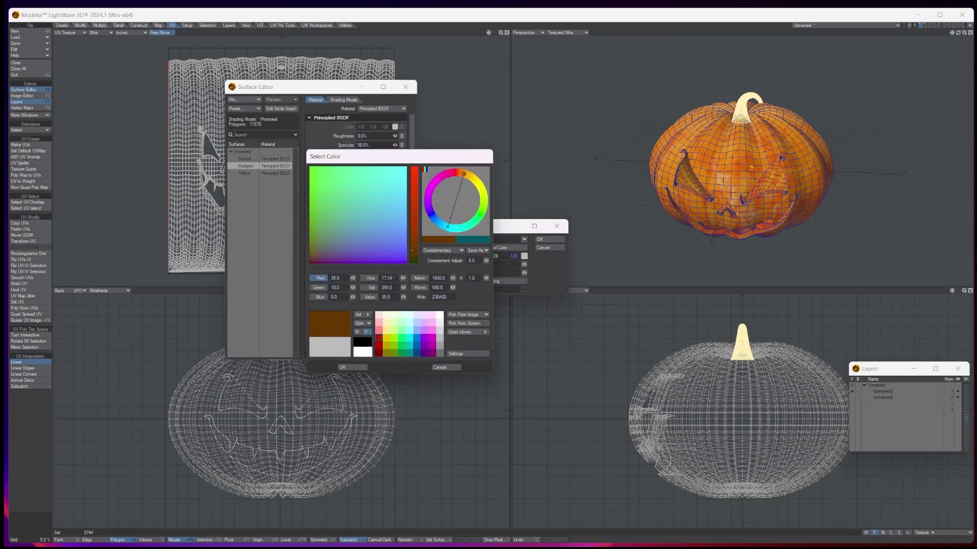
pyautogui.click(352, 367)
pyautogui.click(548, 239)
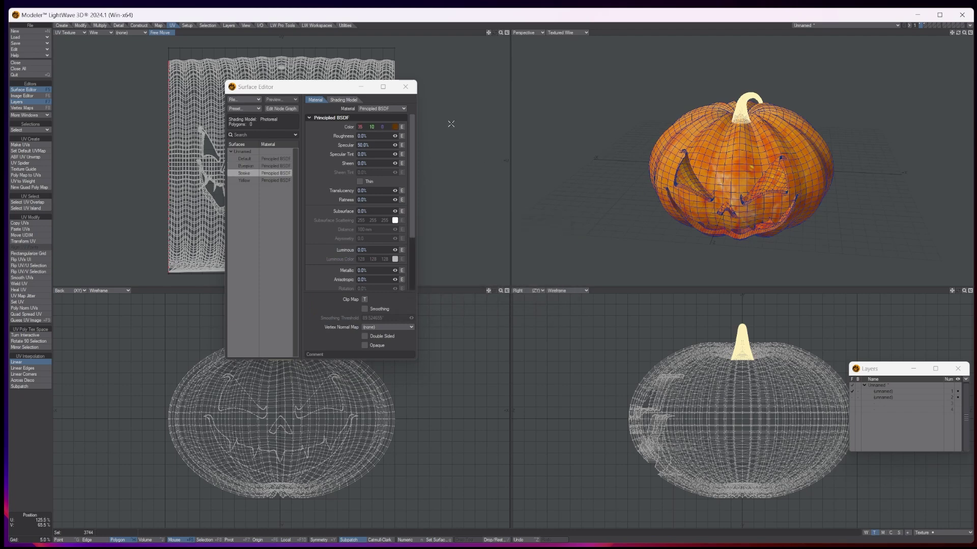
# Close the Surface Editor, clear the selection and view the pumpkin in the Perspective viewport with Texture shading
pyautogui.click(405, 87)
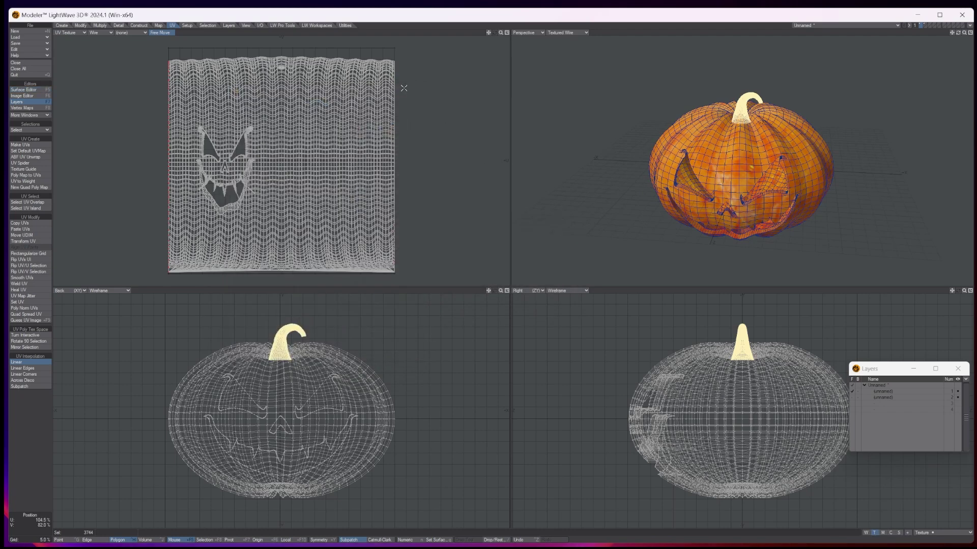
pyautogui.click(565, 32)
pyautogui.click(564, 57)
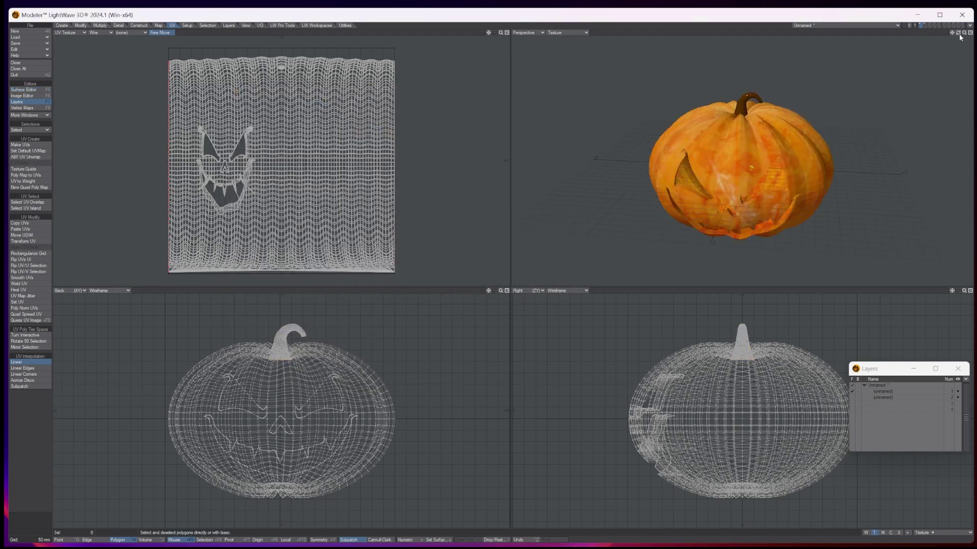
pyautogui.moveTo(957, 32)
pyautogui.mouseDown()
pyautogui.moveTo(954, 22)
pyautogui.moveTo(898, 21)
pyautogui.moveTo(967, 5)
pyautogui.moveTo(933, 30)
pyautogui.moveTo(959, 28)
pyautogui.mouseUp()
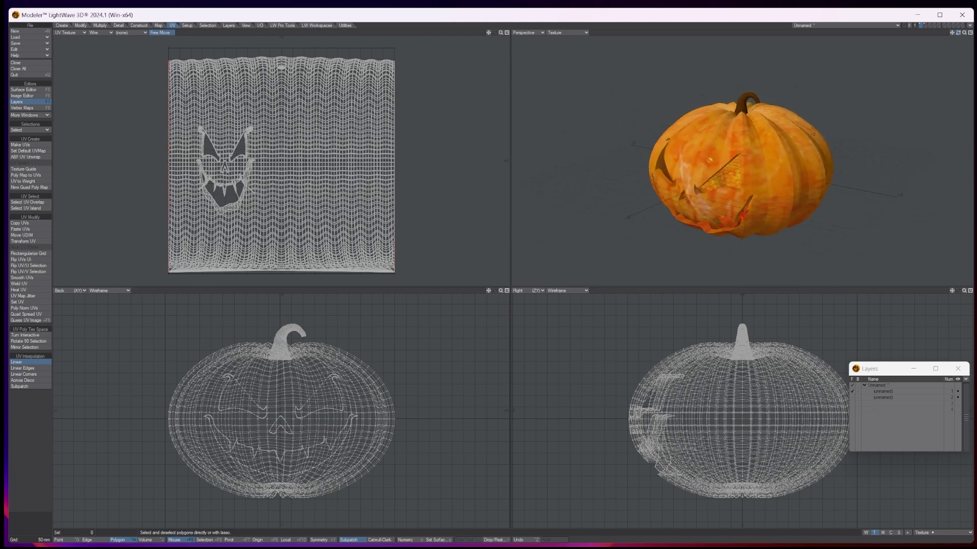
# Enable Smoothing on both the Stroke and Pumpkin surfaces in the Surface Editor
pyautogui.click(31, 90)
pyautogui.click(364, 307)
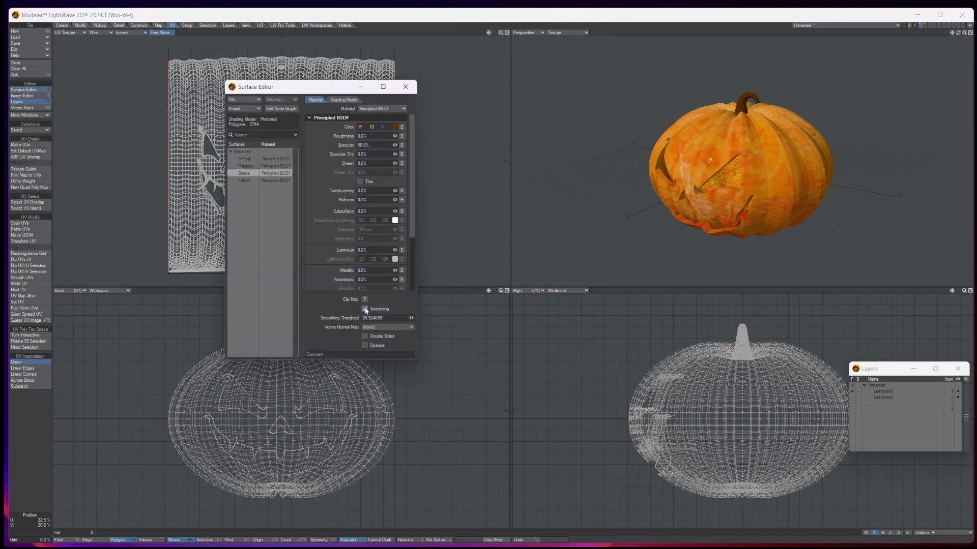
pyautogui.click(266, 167)
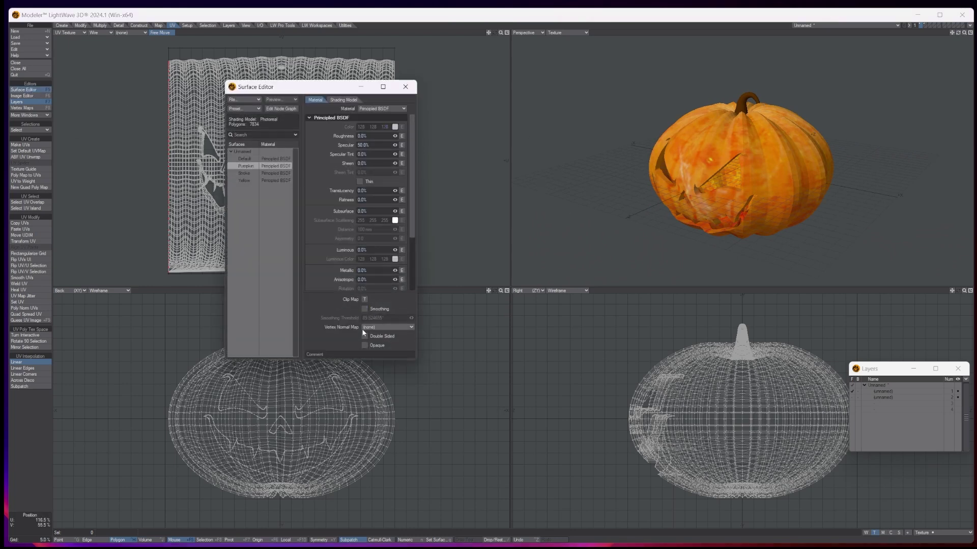
# Switch the Perspective viewport's display to Textured Wire and inspect the finished pumpkin from another angle
pyautogui.click(564, 34)
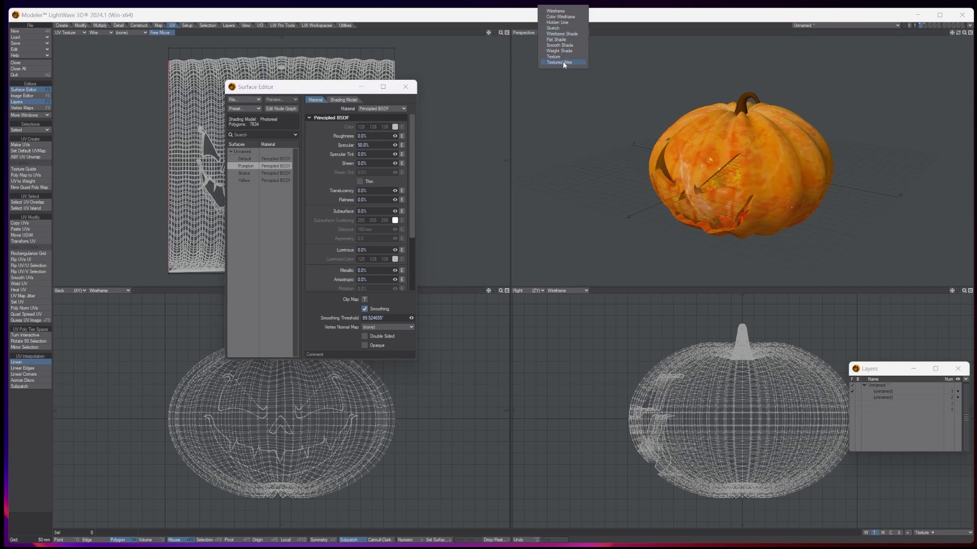
pyautogui.click(563, 62)
pyautogui.moveTo(961, 35); pyautogui.dragTo(910, 34)
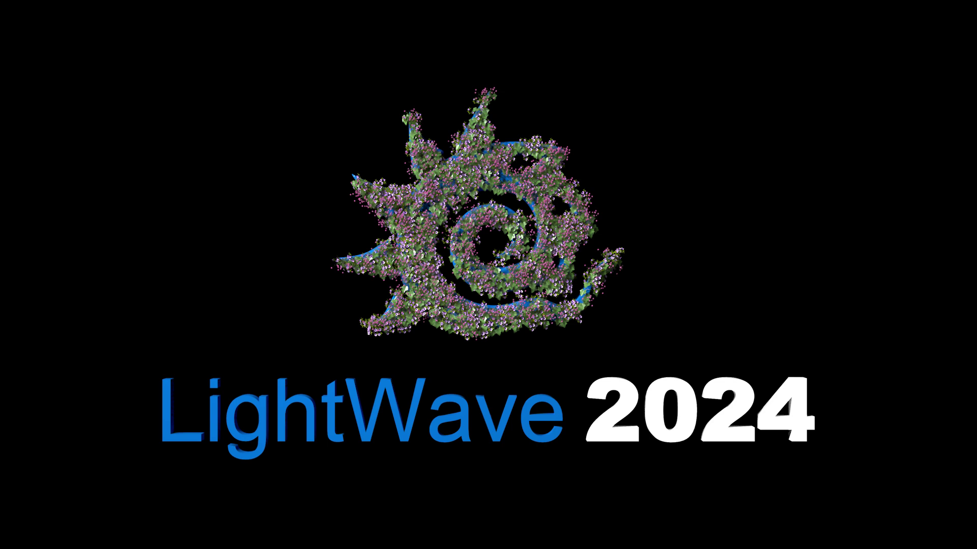